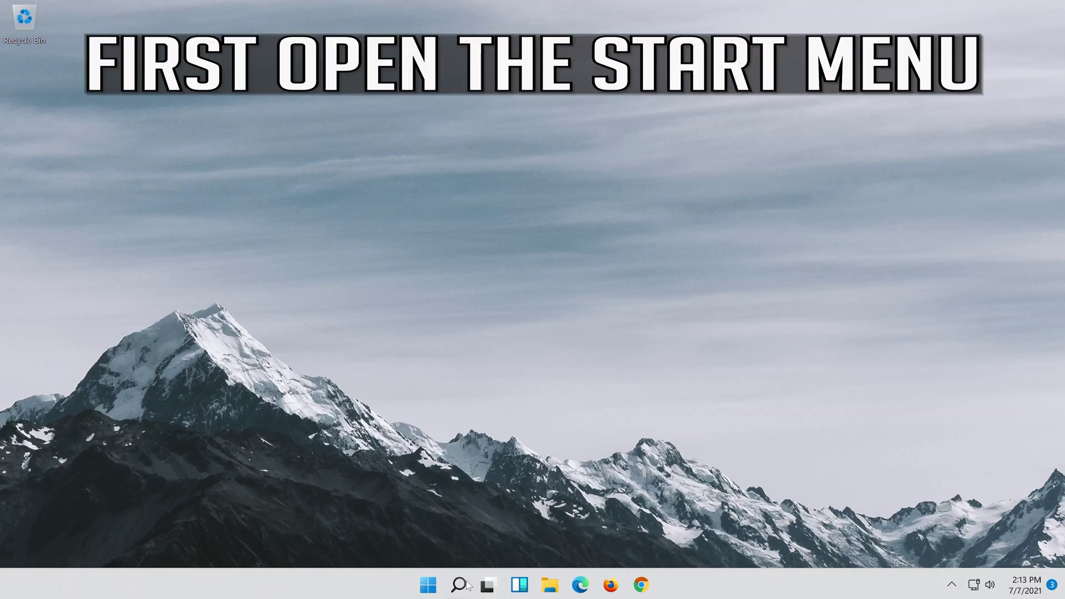
Search Windows for 'settings' and launch the Settings app.
click(469, 590)
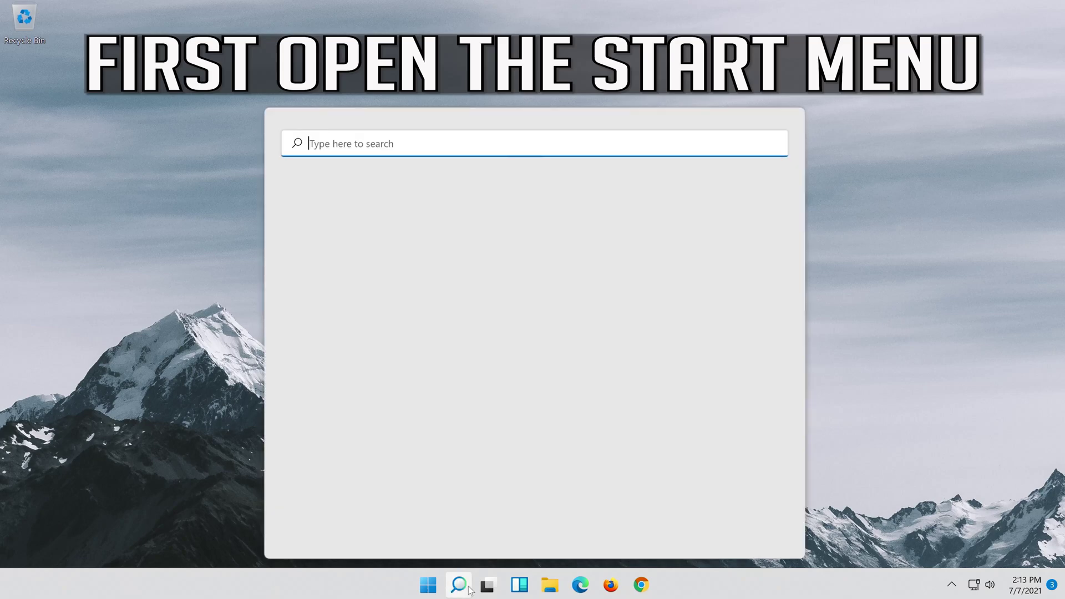
text(settings)
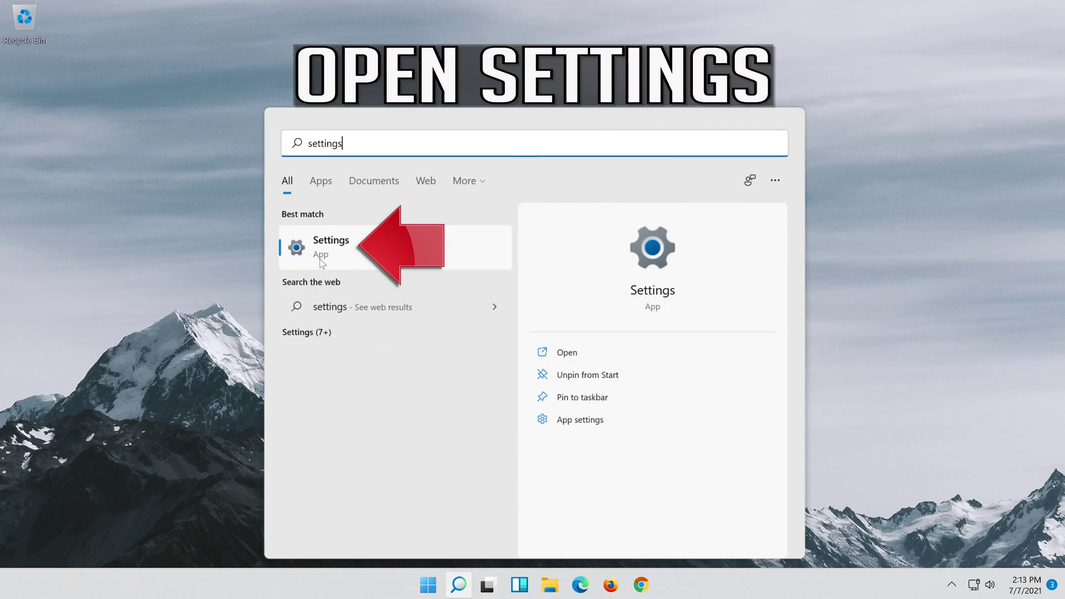
click(381, 255)
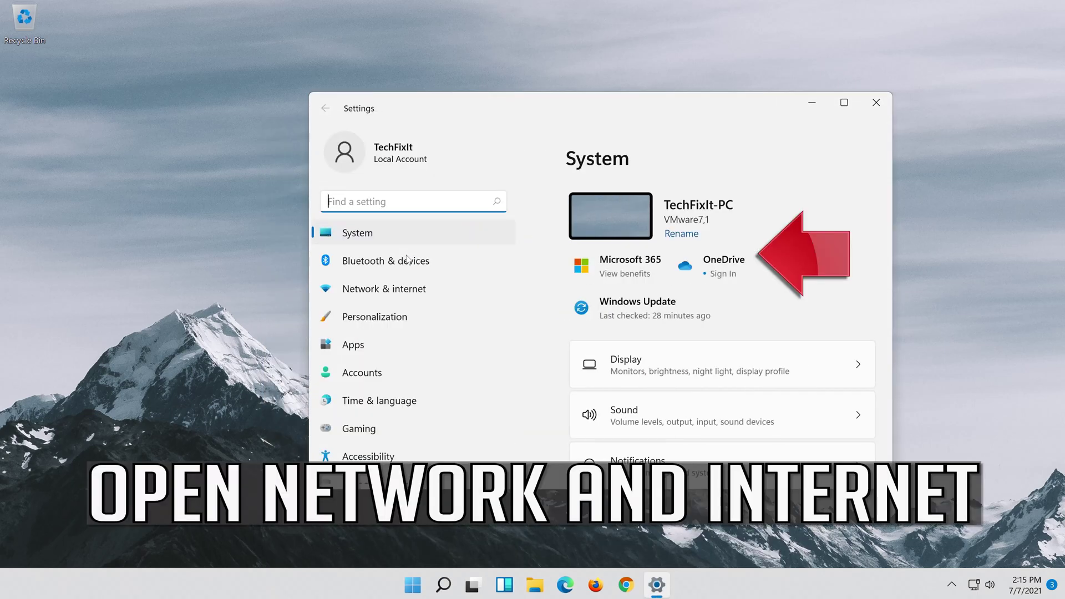
Go to the Network & internet page and scroll down toward Advanced network settings.
click(412, 292)
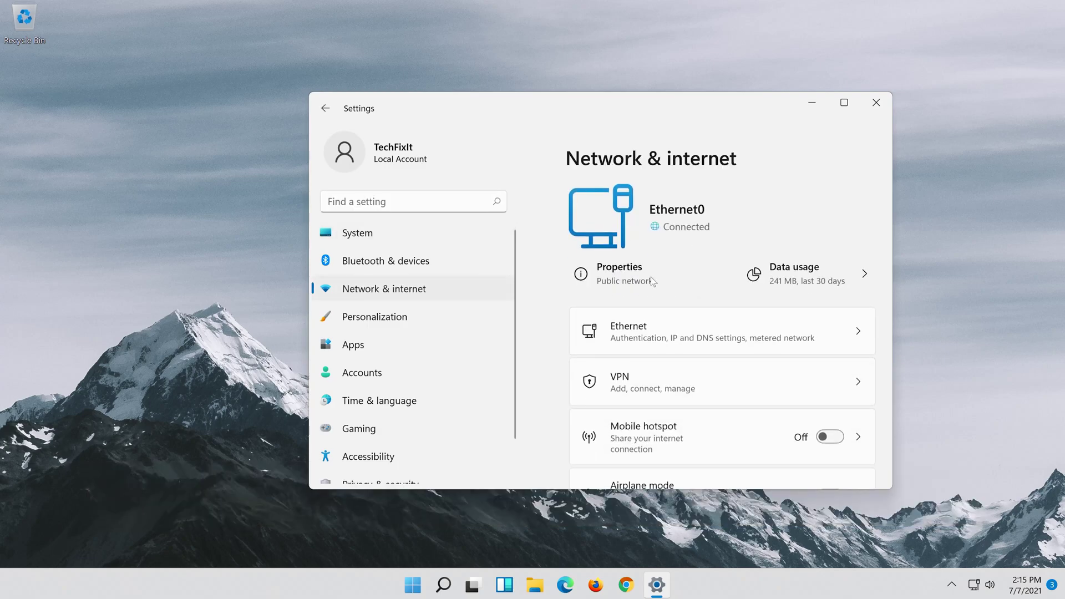
scroll(765, 278, down, 4)
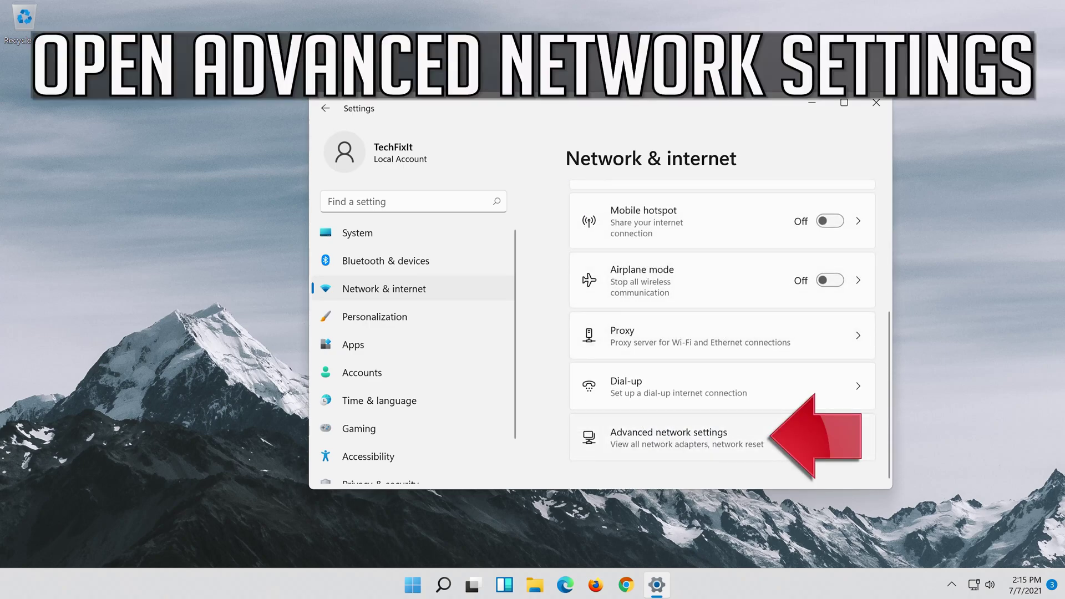
Go from Advanced network settings to the Network reset page.
click(653, 439)
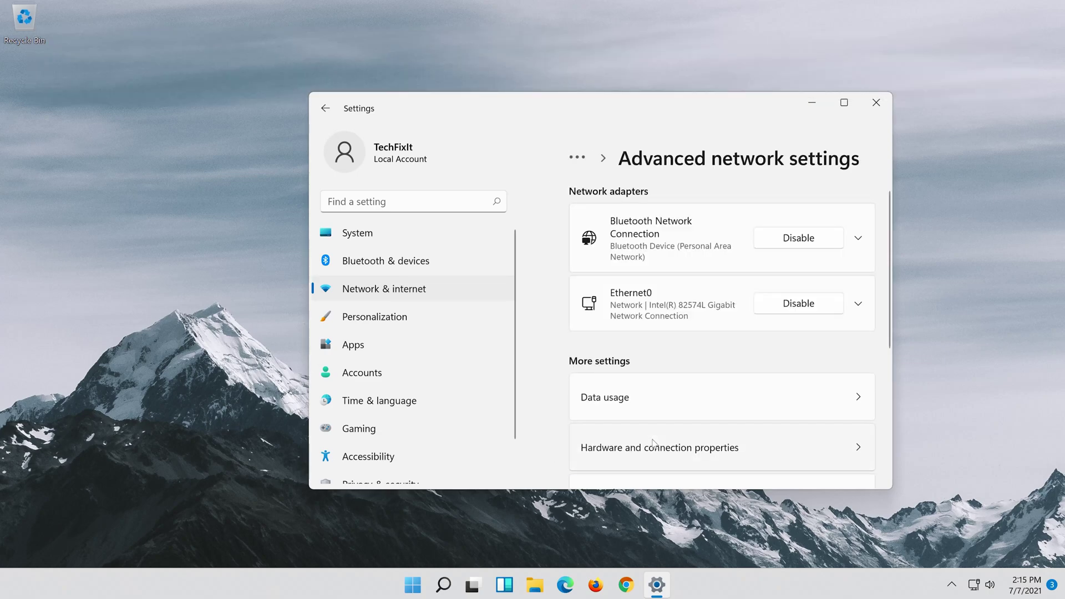
scroll(653, 440, down, 3)
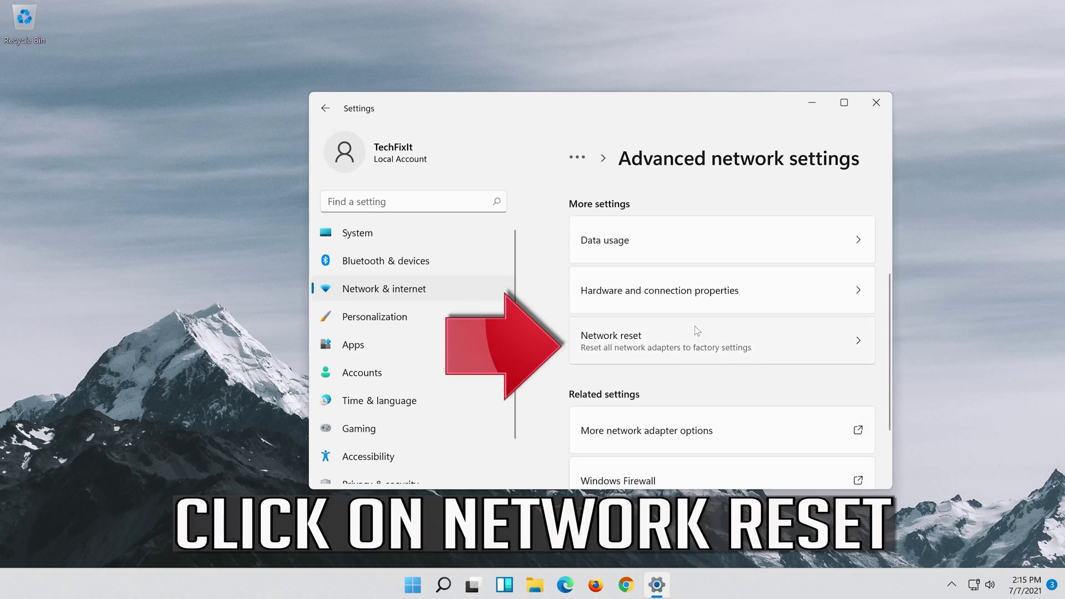
click(716, 341)
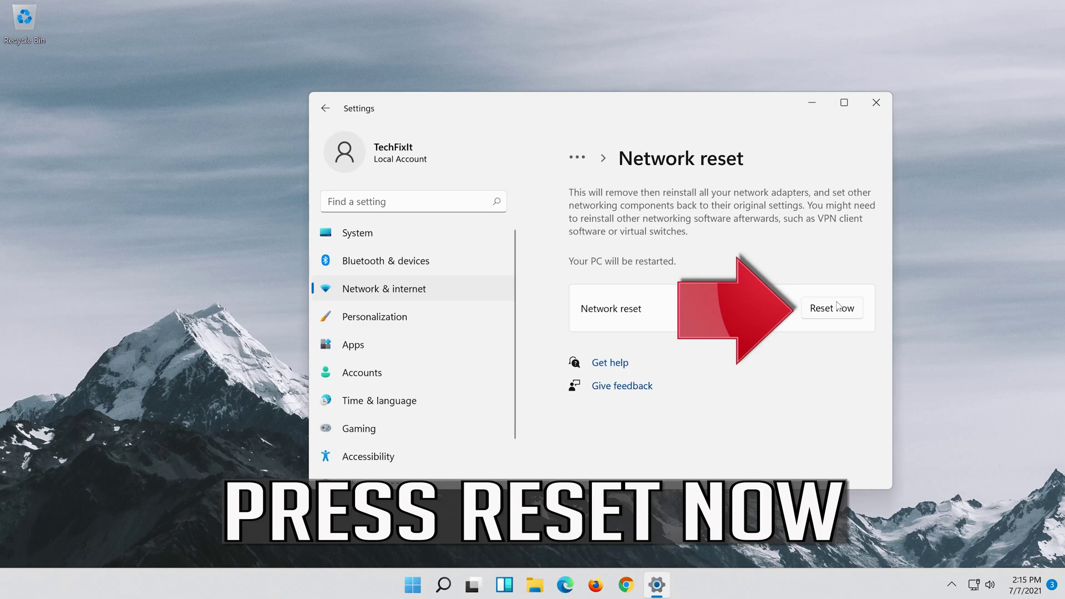
Confirm the network reset with Yes and dismiss the sign-out notice.
click(833, 308)
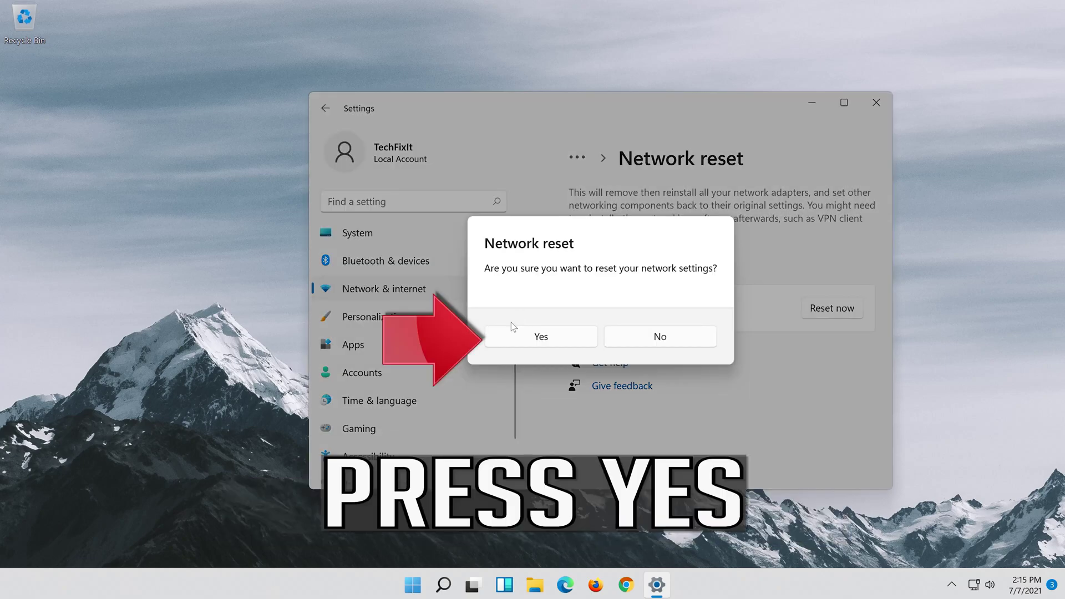
click(552, 340)
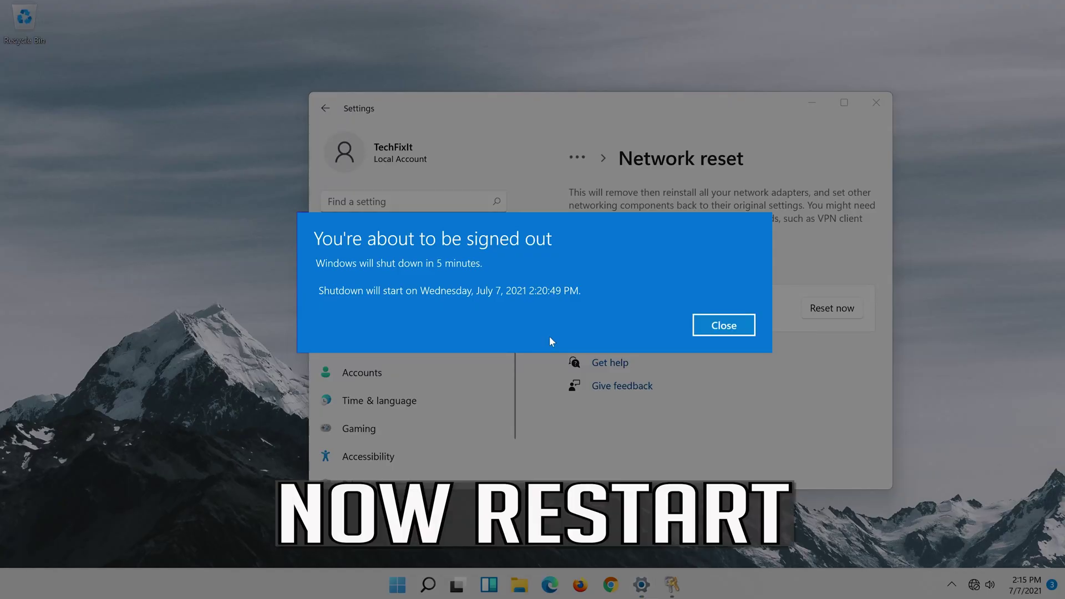
click(723, 328)
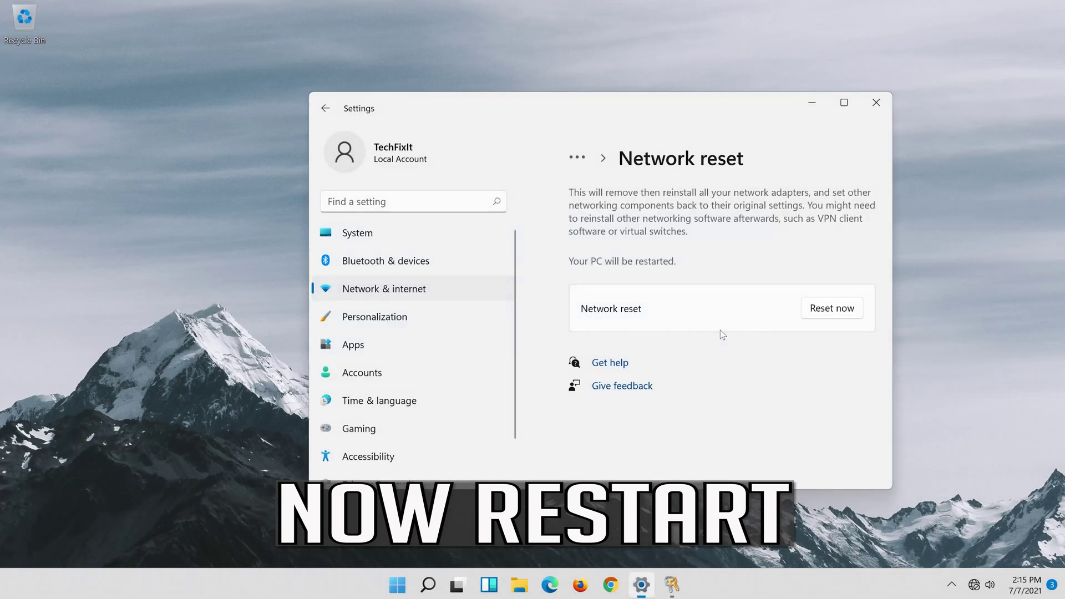
Close Settings and restart the PC from the Start menu's power options.
click(876, 102)
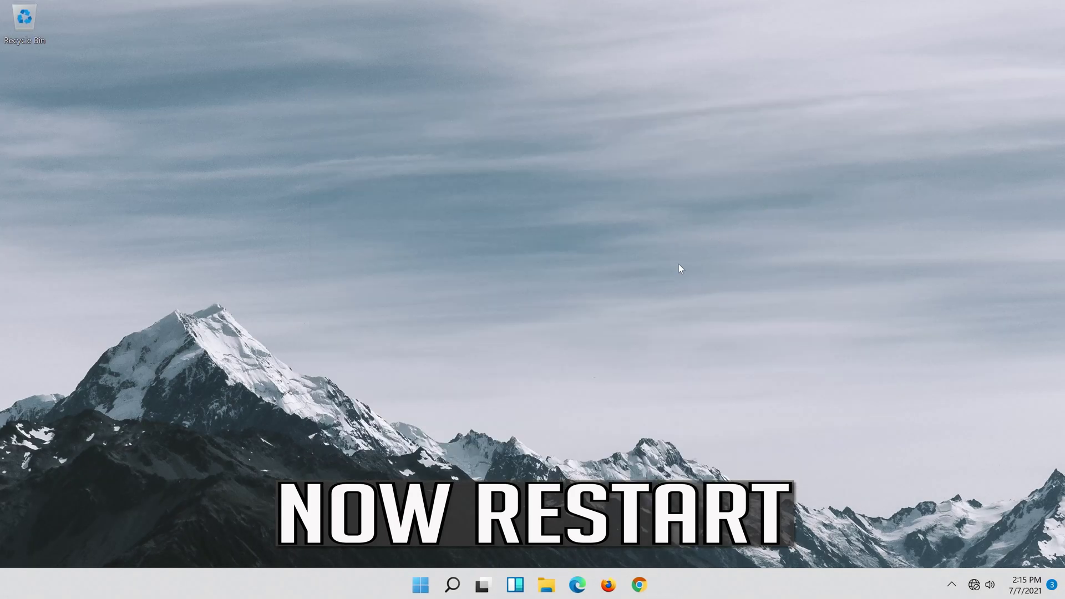
click(417, 593)
click(708, 536)
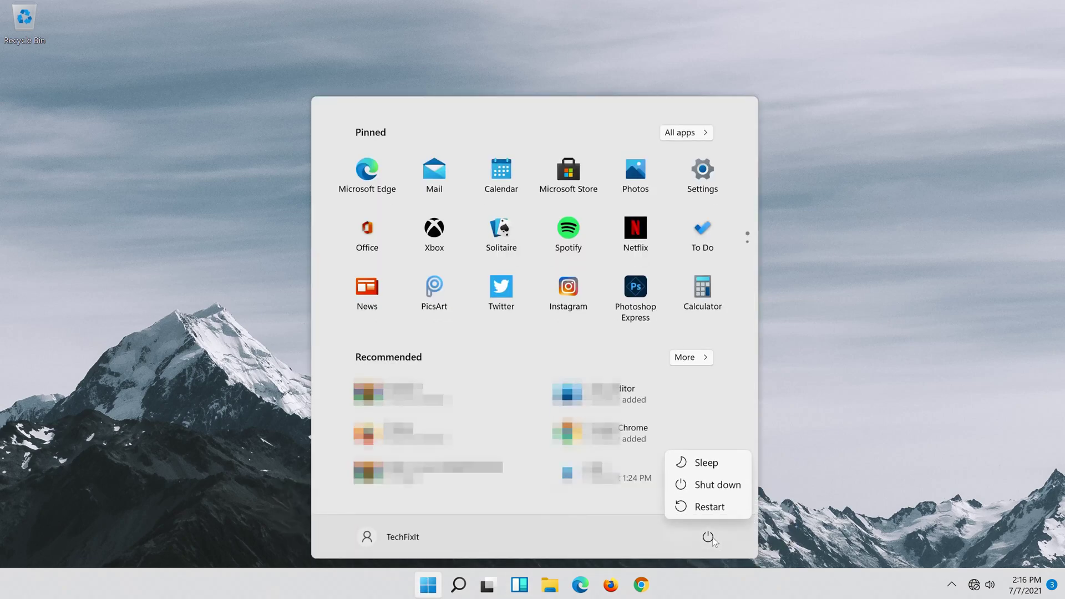
click(710, 507)
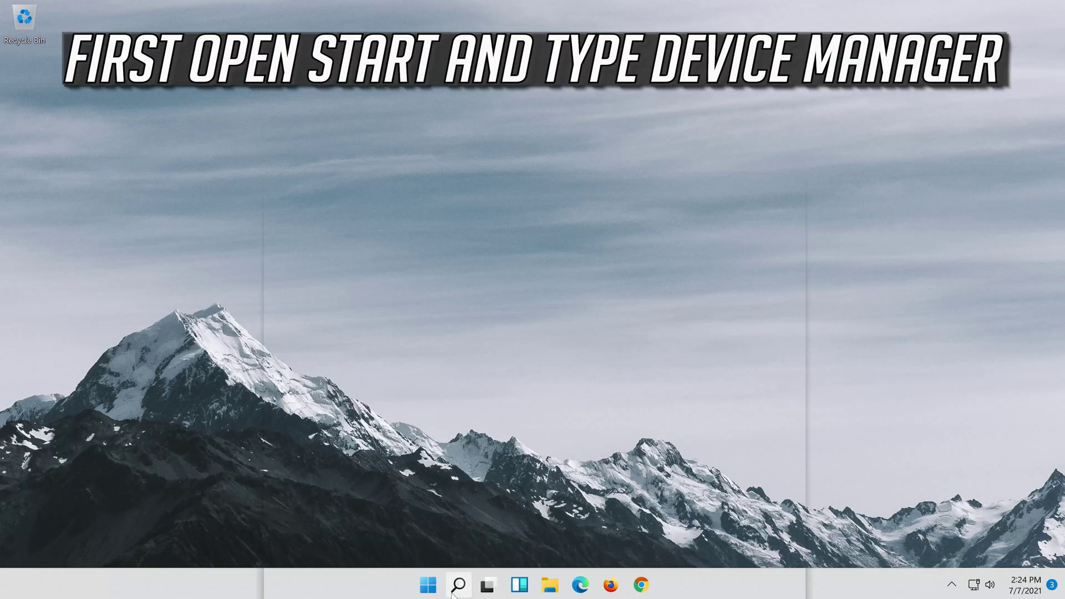
Search Windows for 'device manager' and open Device Manager.
click(452, 594)
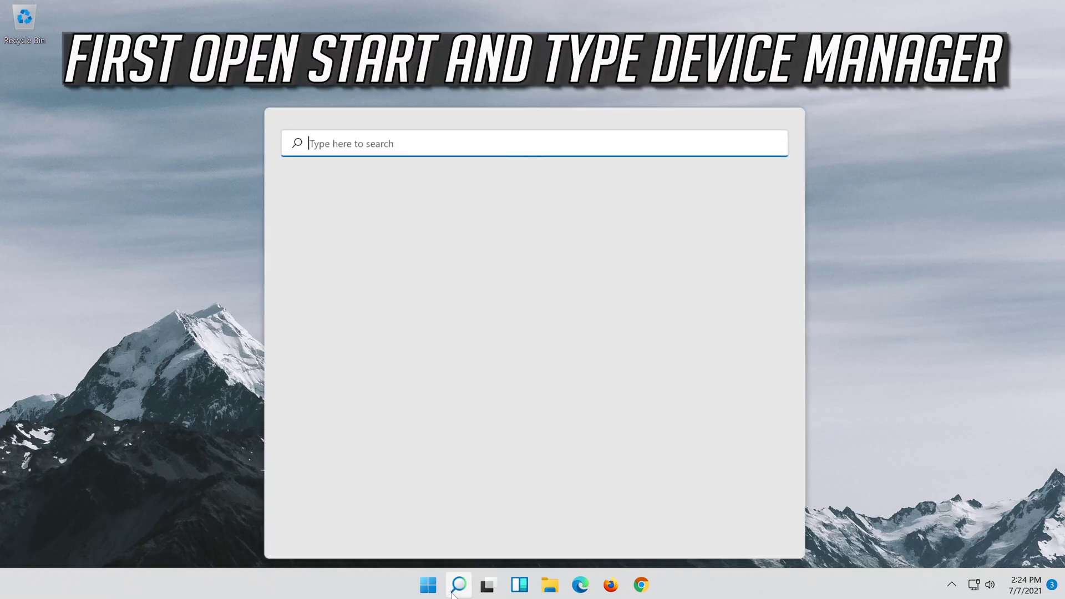
text(device m)
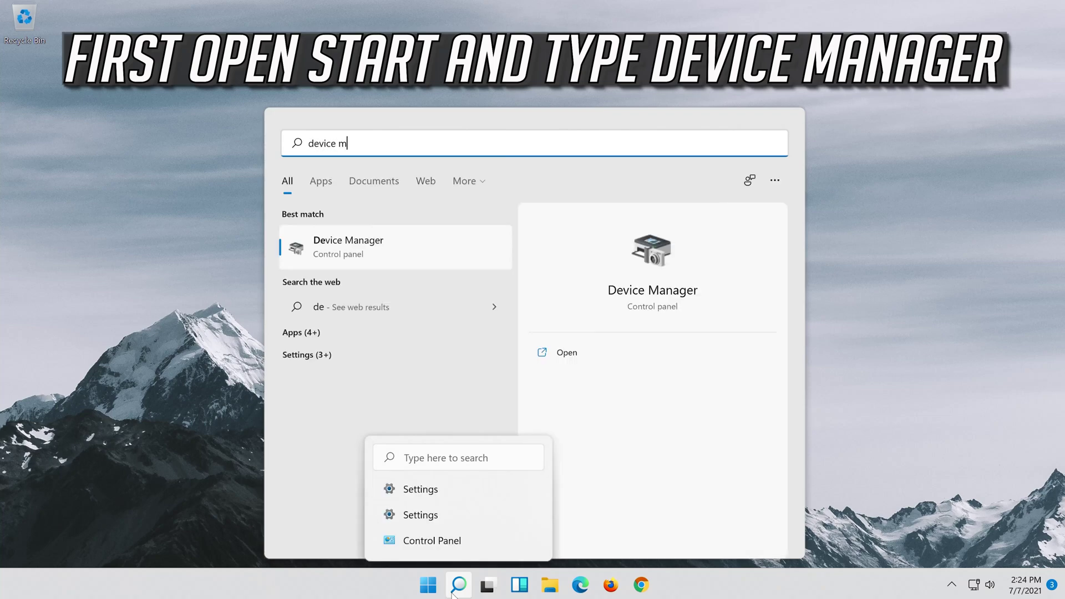
text(anager)
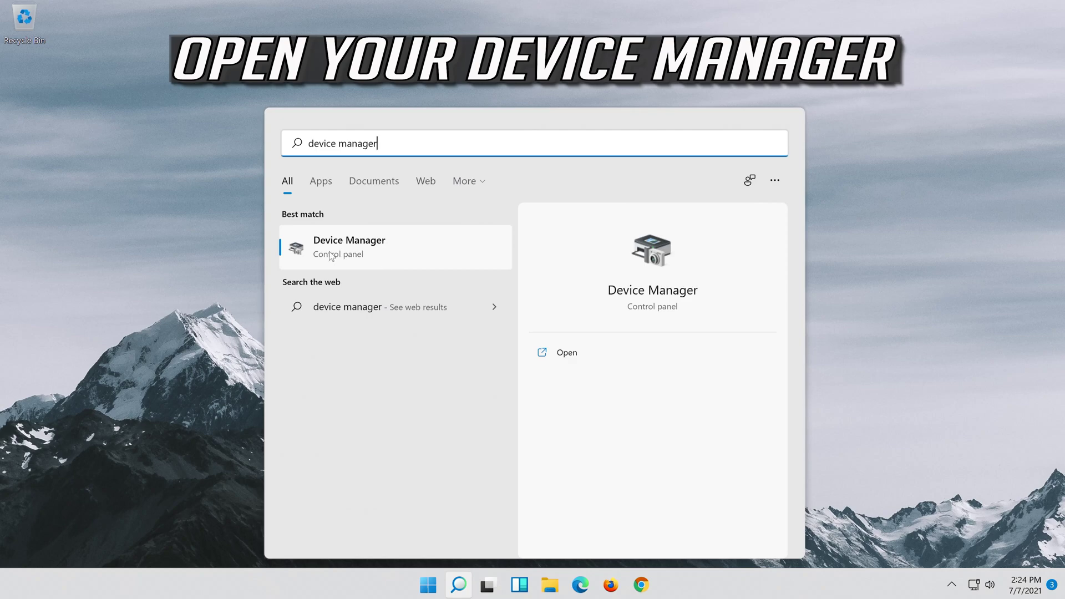
click(381, 253)
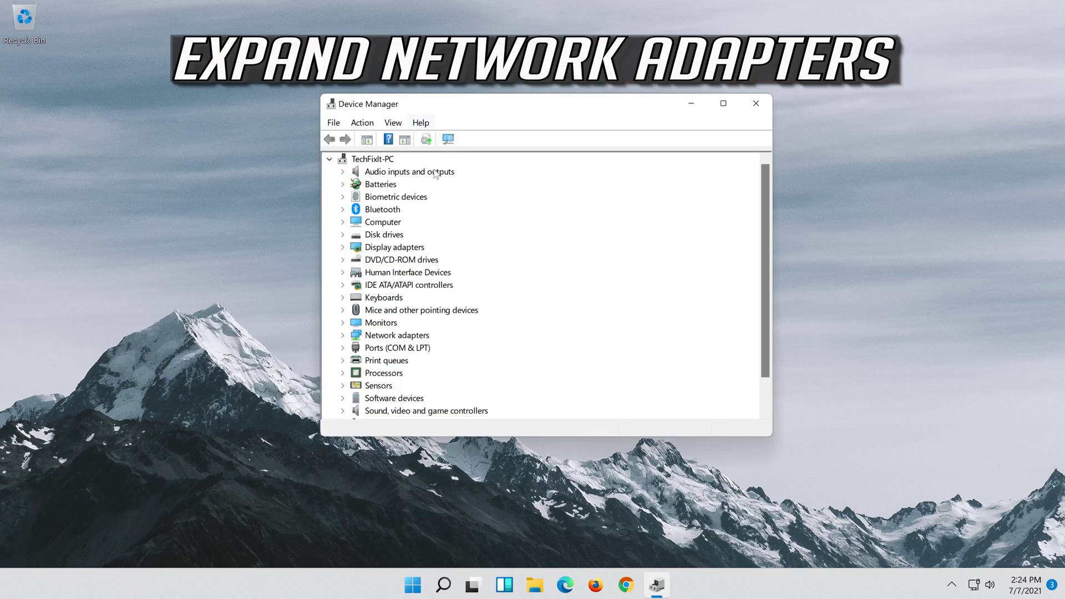
Expand Network adapters and open the Intel(R) 82574L Gigabit Network Connection properties.
click(366, 335)
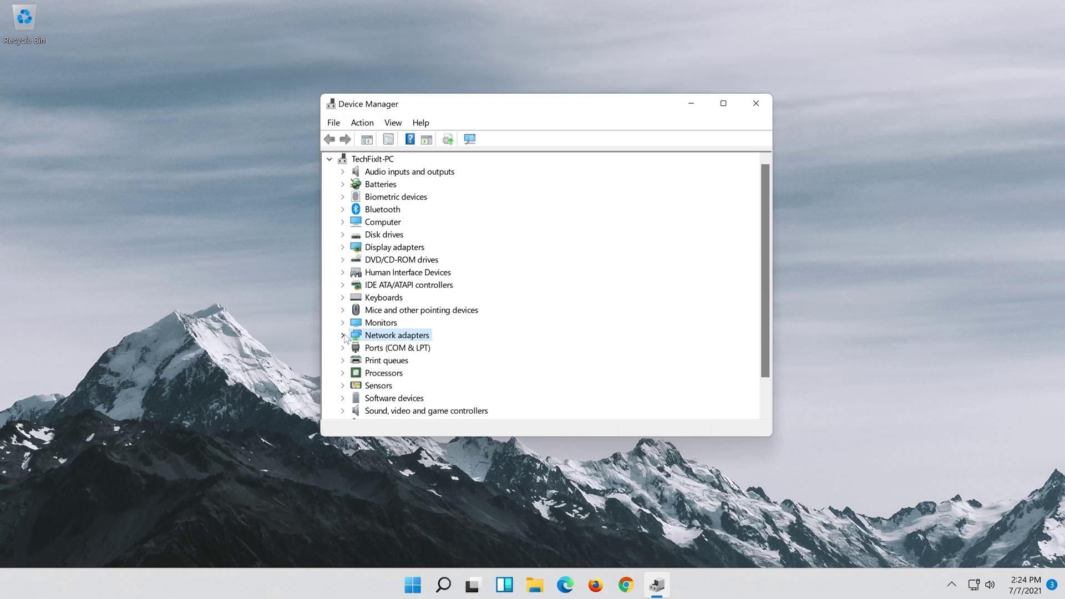
click(343, 335)
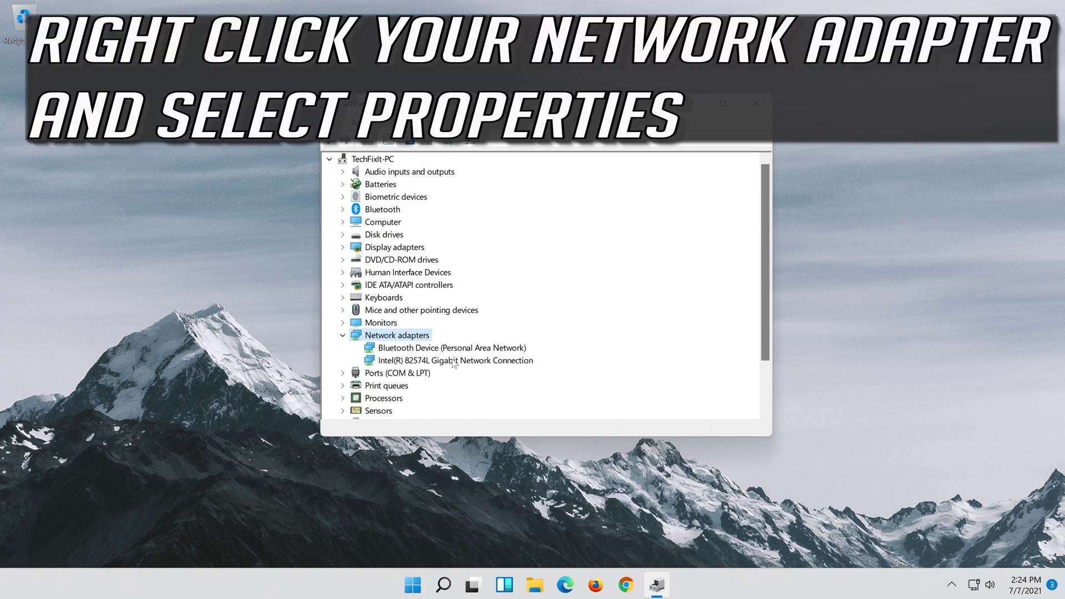
right_click(454, 363)
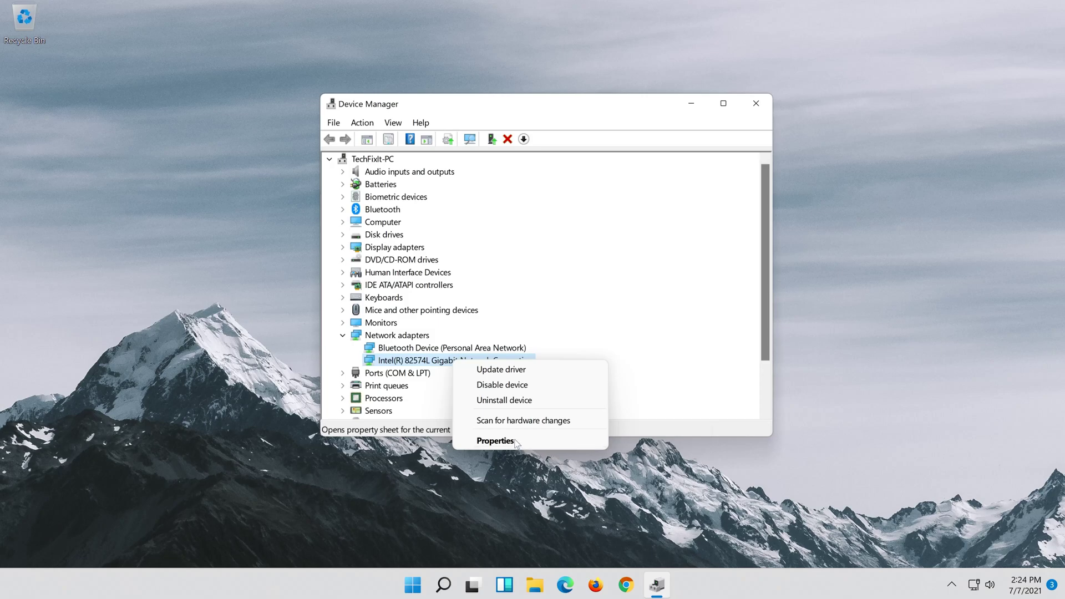
click(515, 441)
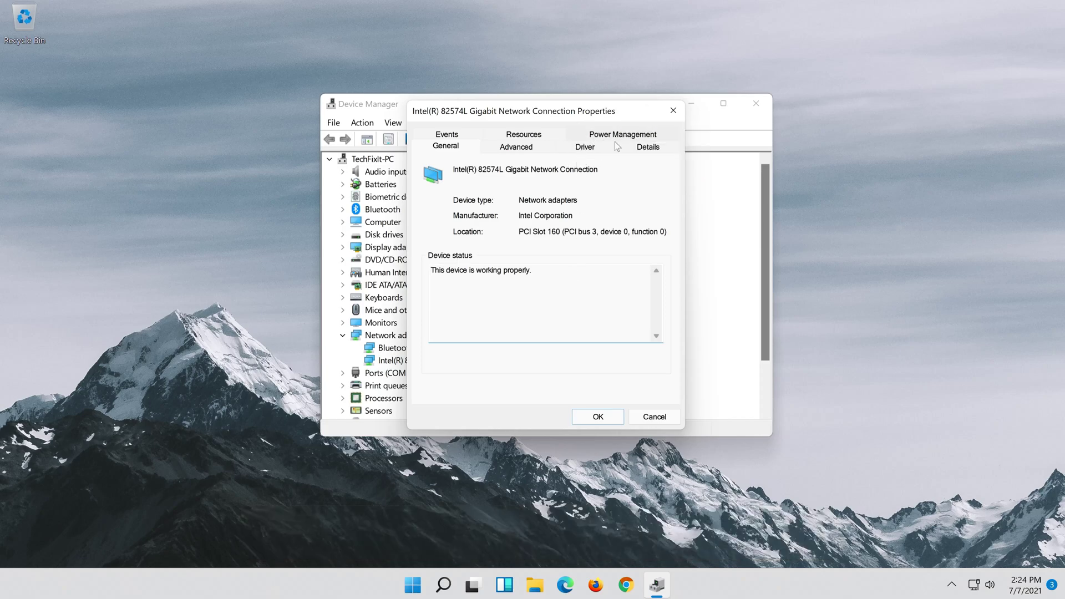
Search automatically for a newer Intel adapter driver, then continue to Windows Update.
click(587, 151)
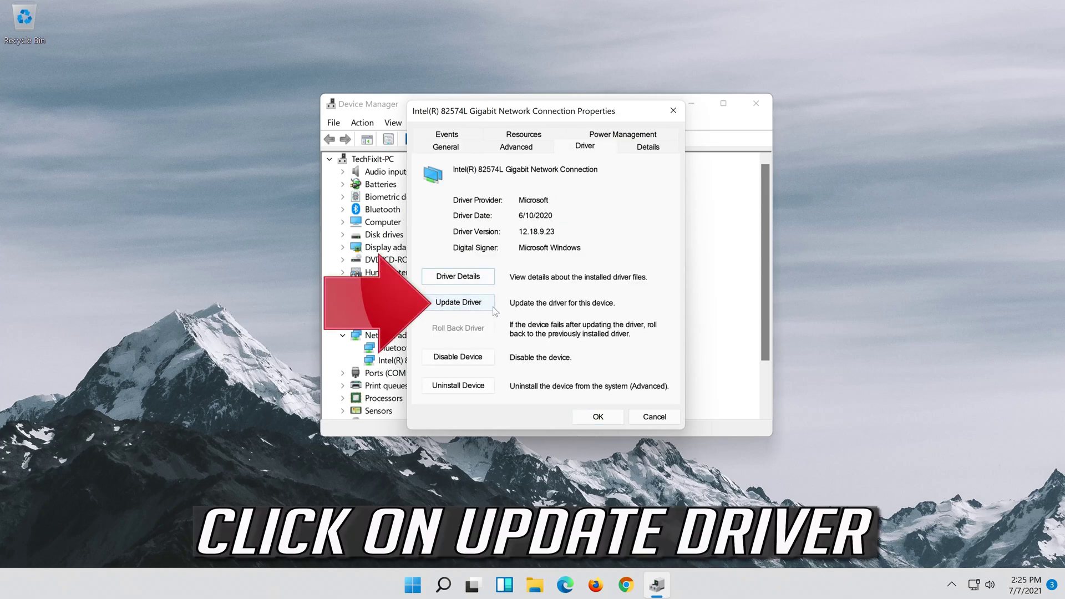
click(444, 308)
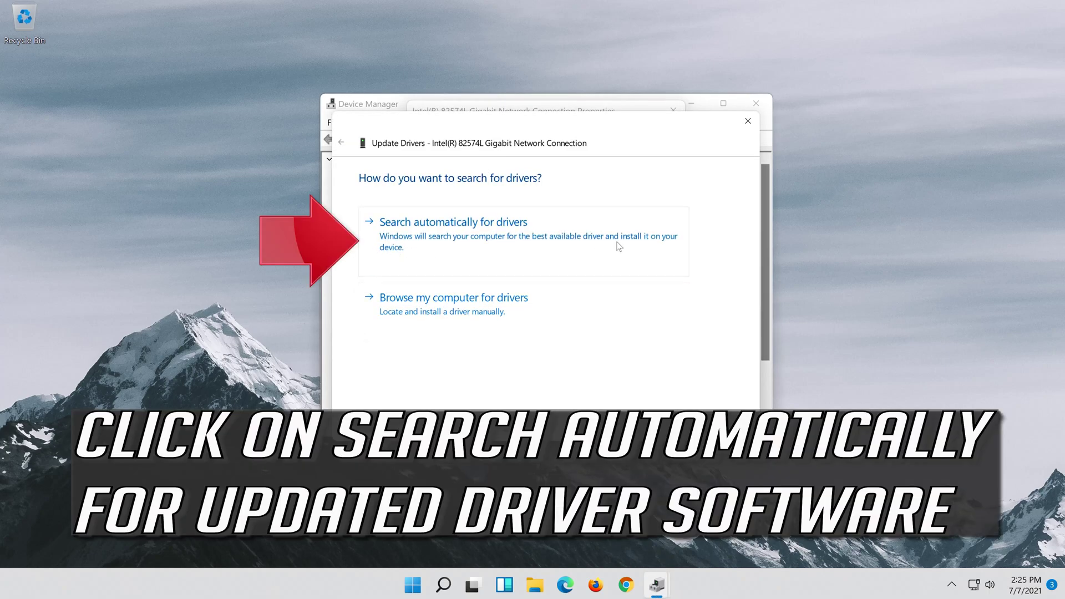
click(460, 240)
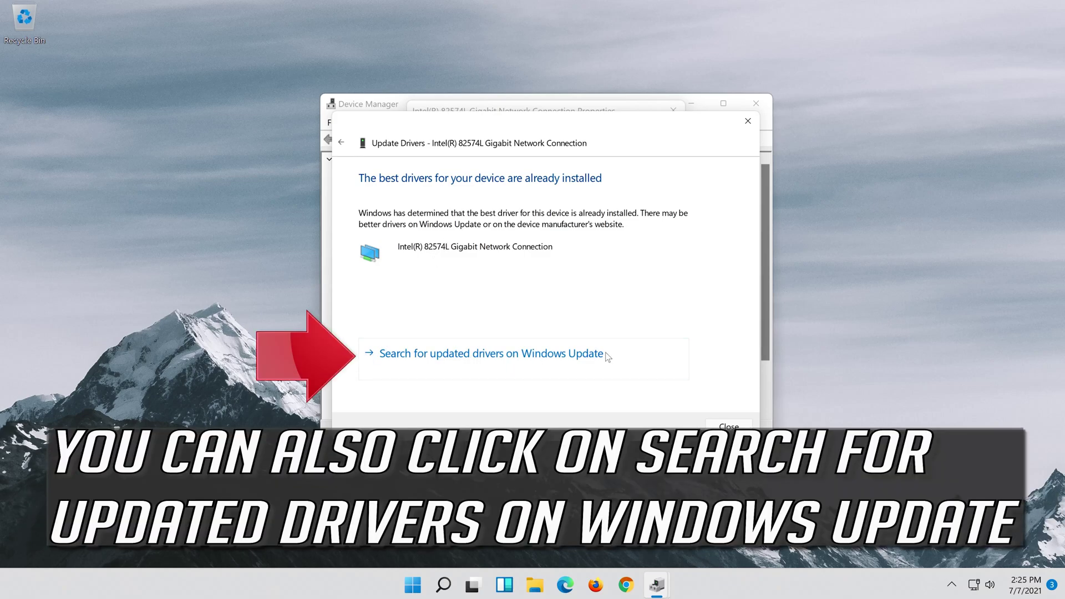
click(562, 358)
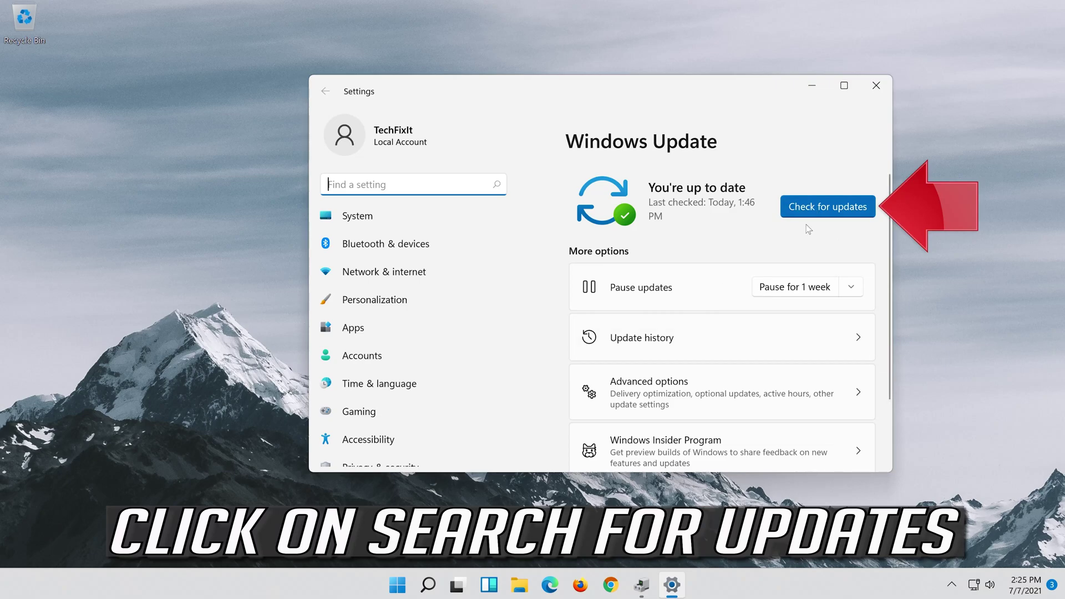
Check for updates on the Windows Update page.
click(832, 214)
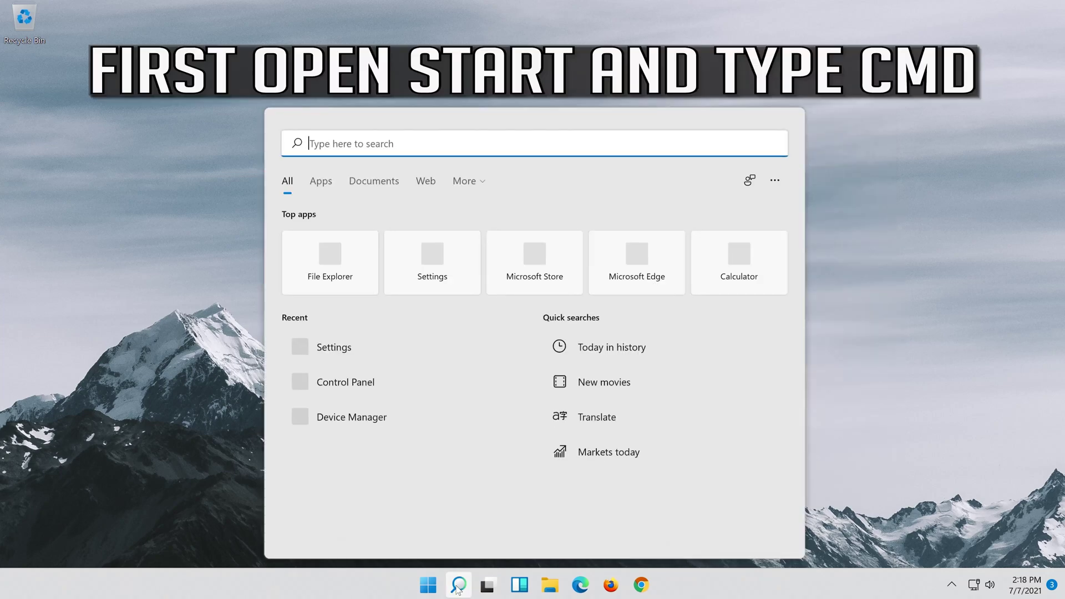
Search for 'cmd' and run Command Prompt as administrator, approving the UAC prompt.
text(cmd)
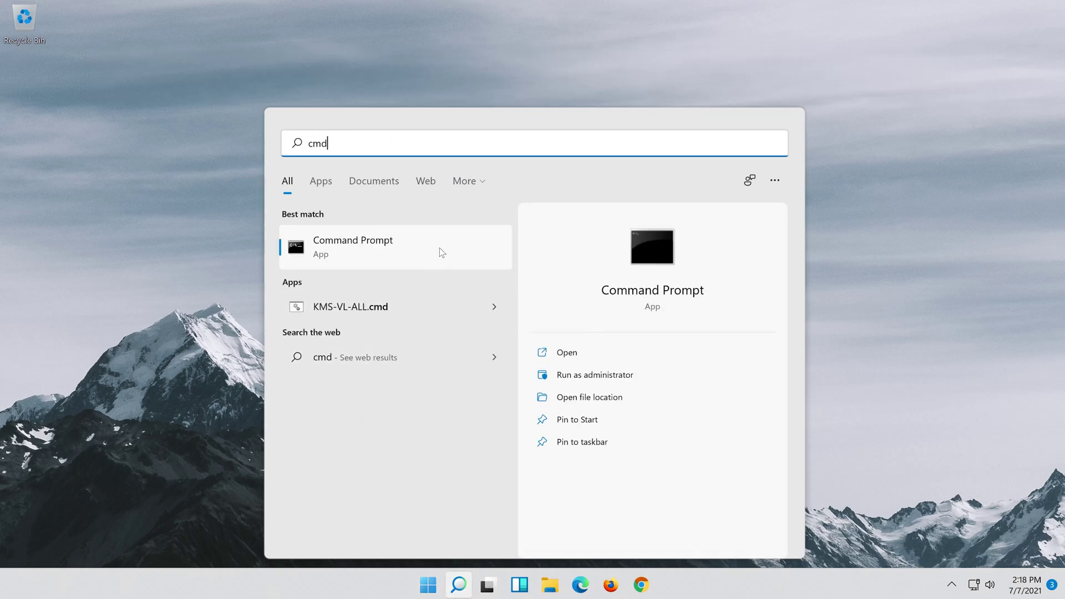
right_click(439, 248)
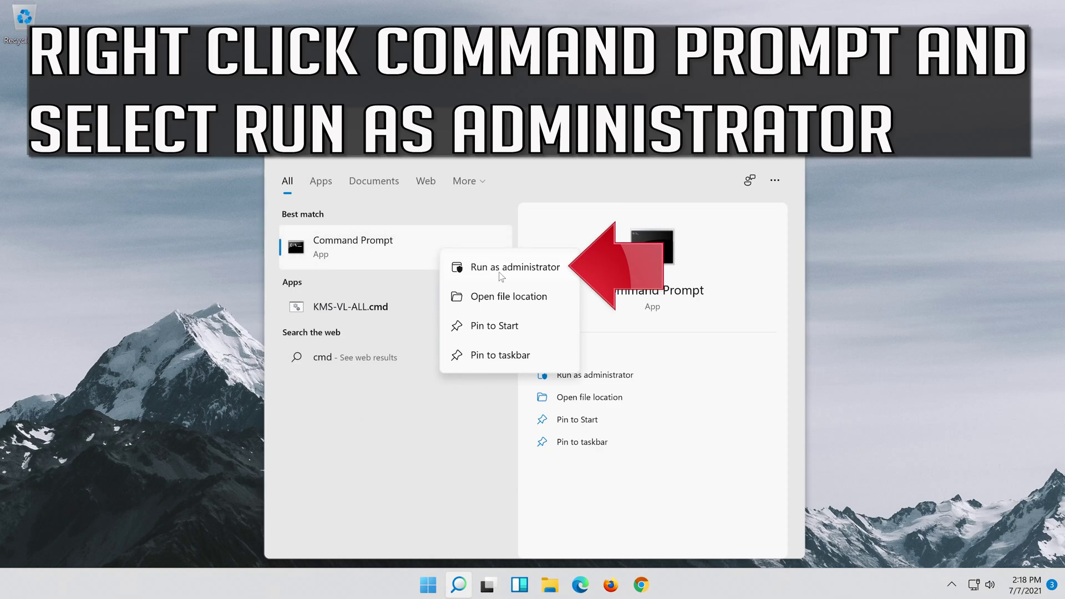
click(528, 270)
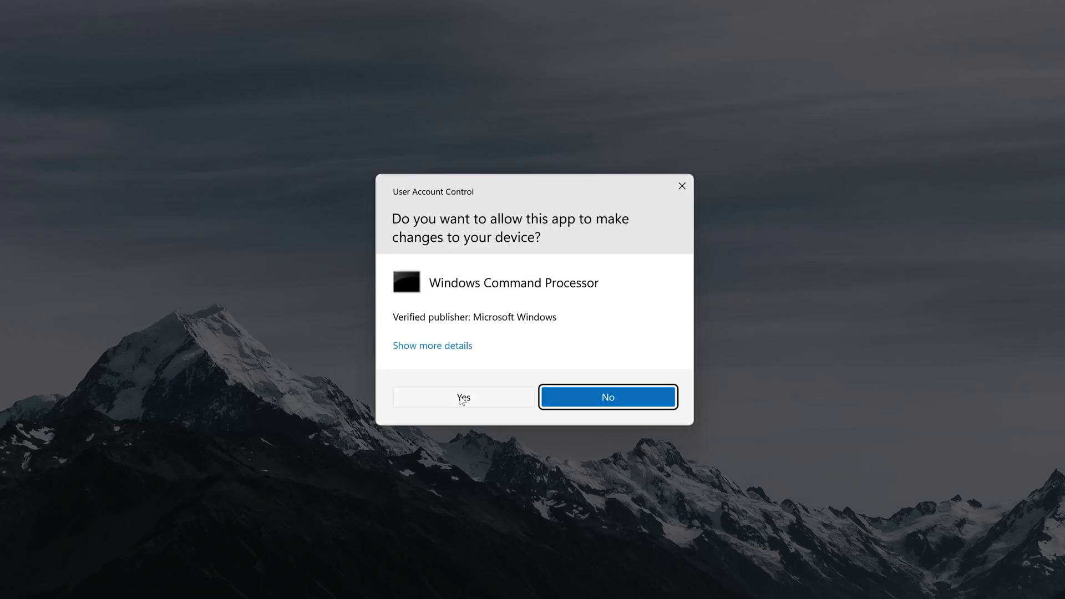
click(476, 396)
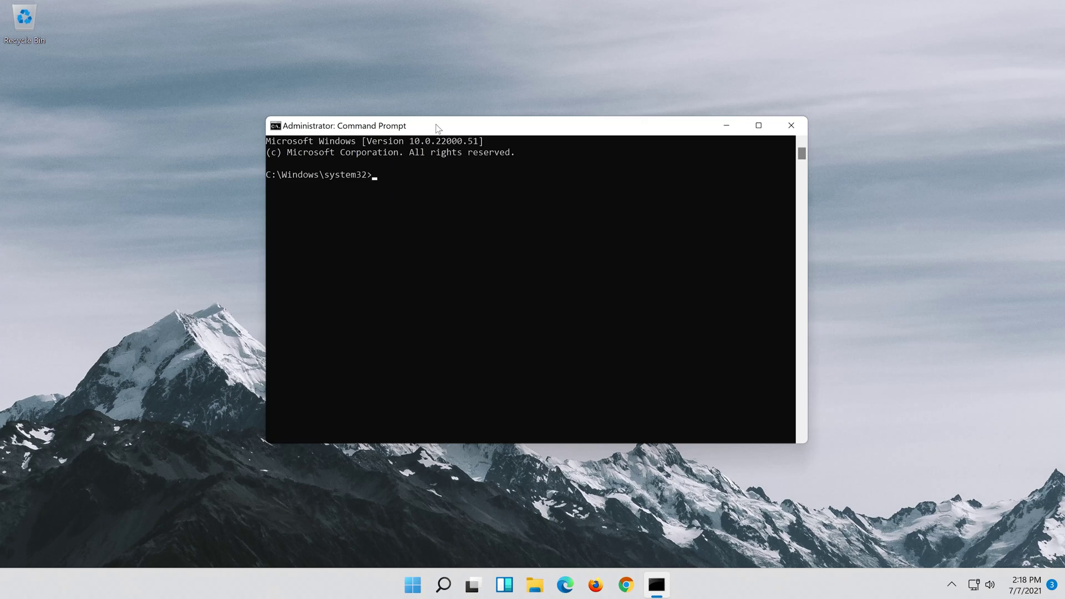
Run 'netsh int ip reset c:\resetlog.txt', then 'netsh winsock reset'.
text(netsh)
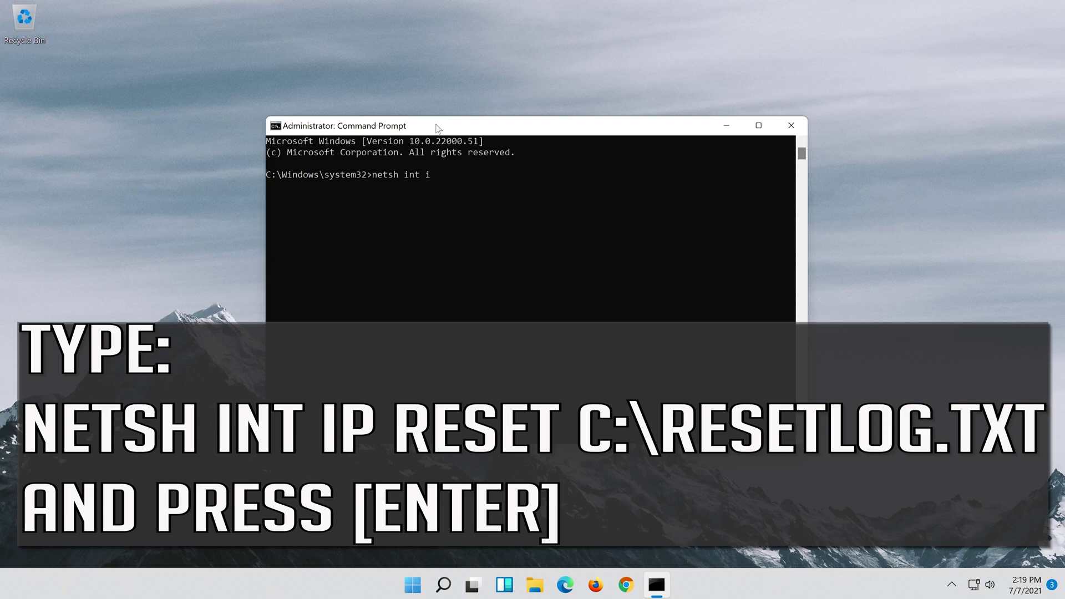
text(int ip reset c:\rese)
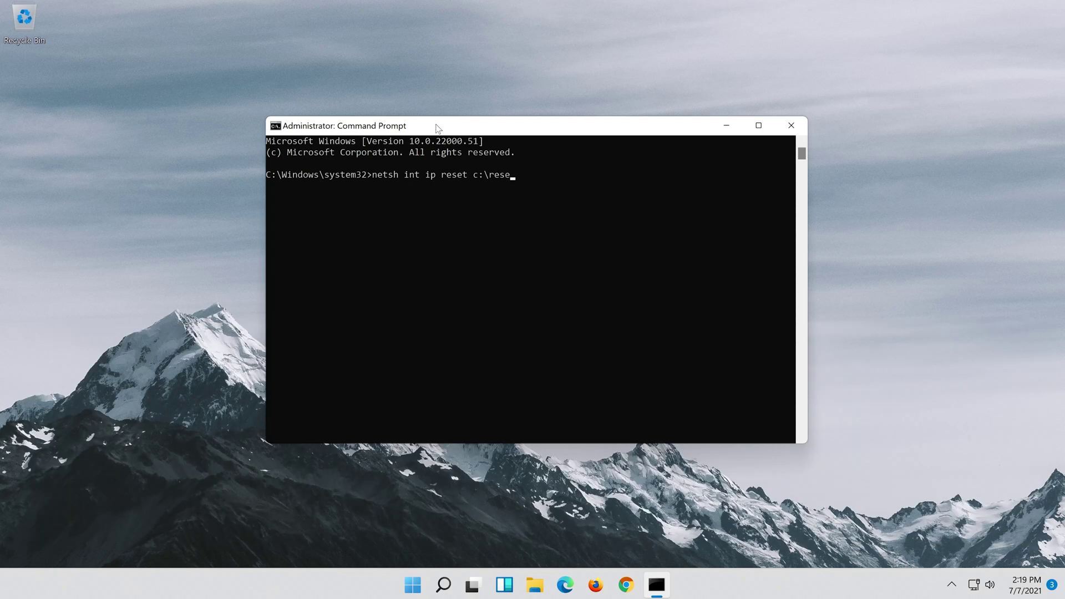
text(tlog.txt)
key(Return)
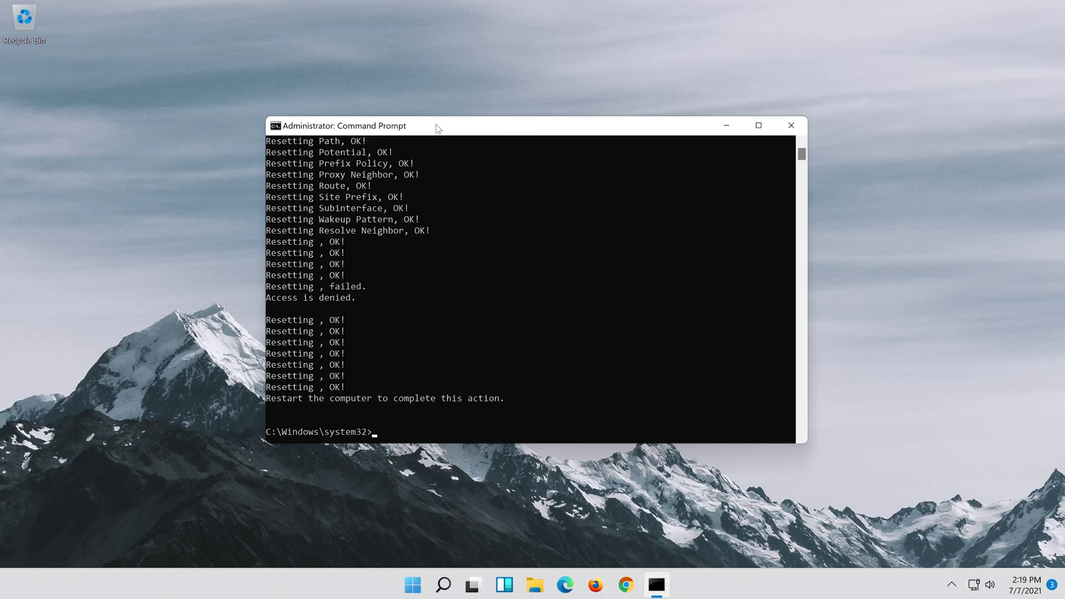
text(netsh)
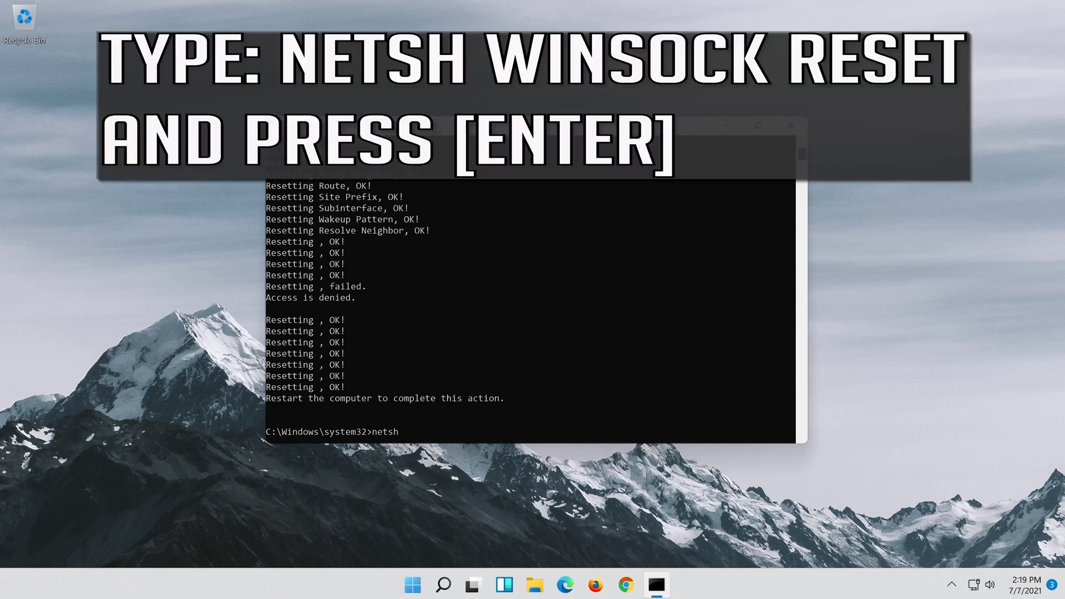
text( winsock reset)
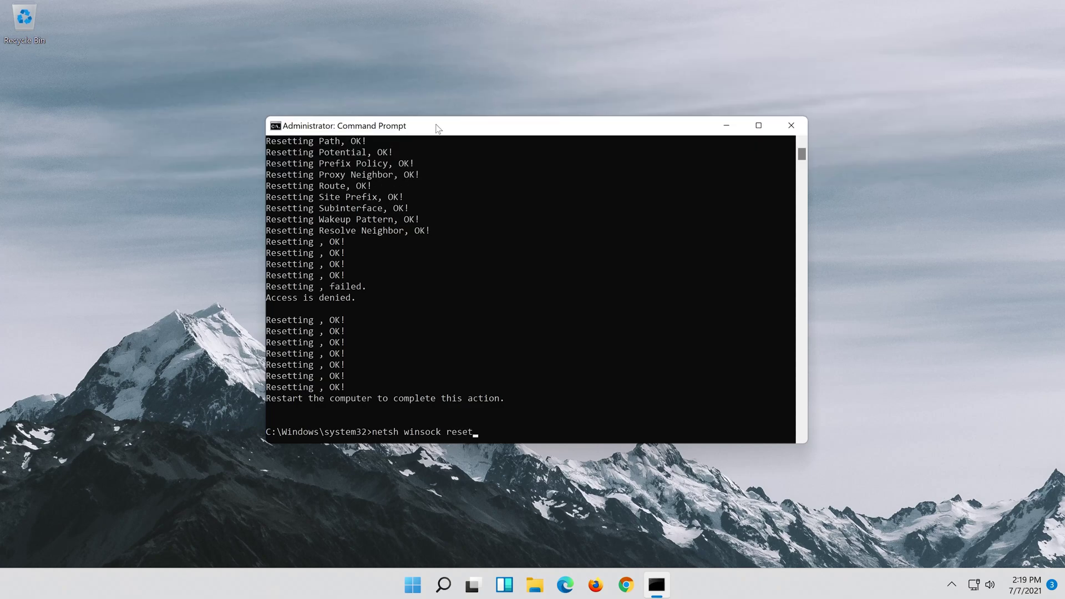
key(Return)
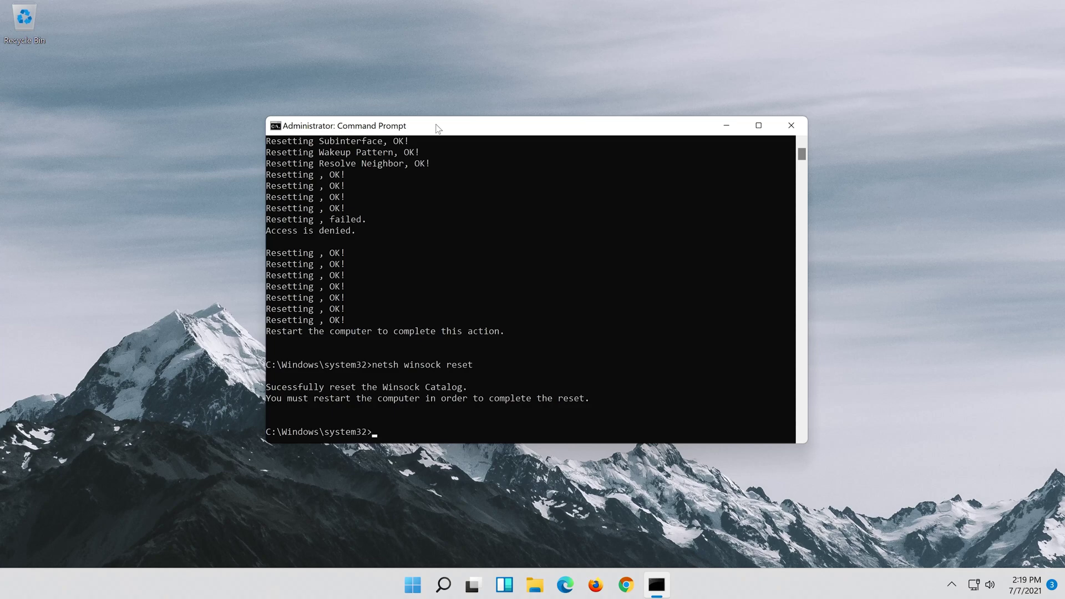
Run ipconfig /flushdns to clear the DNS resolver cache, then exit Command Prompt.
text(ipconfig /f)
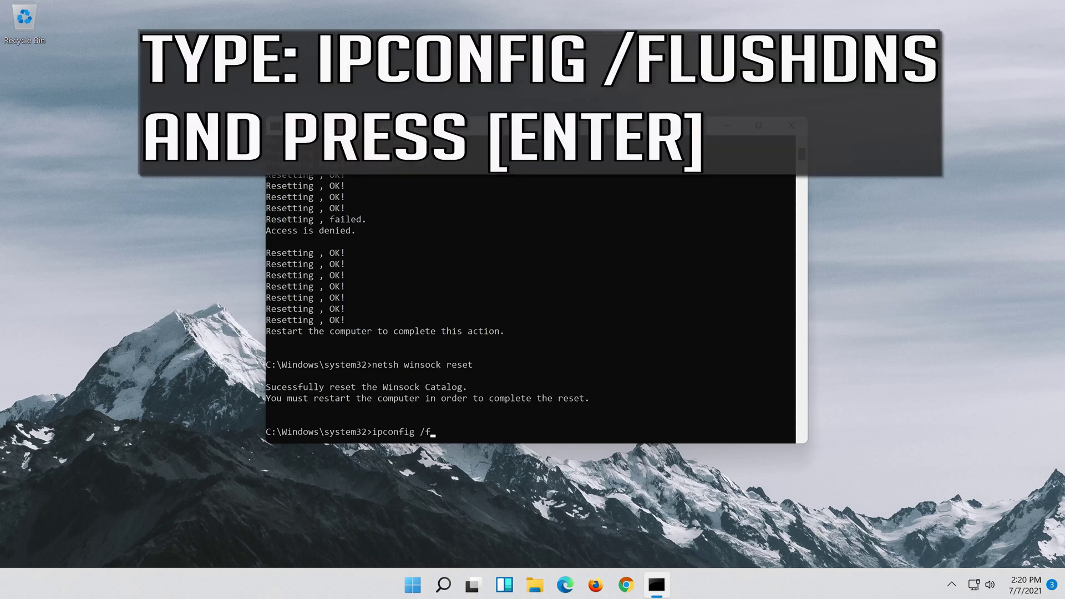
text(hdns)
key(Return)
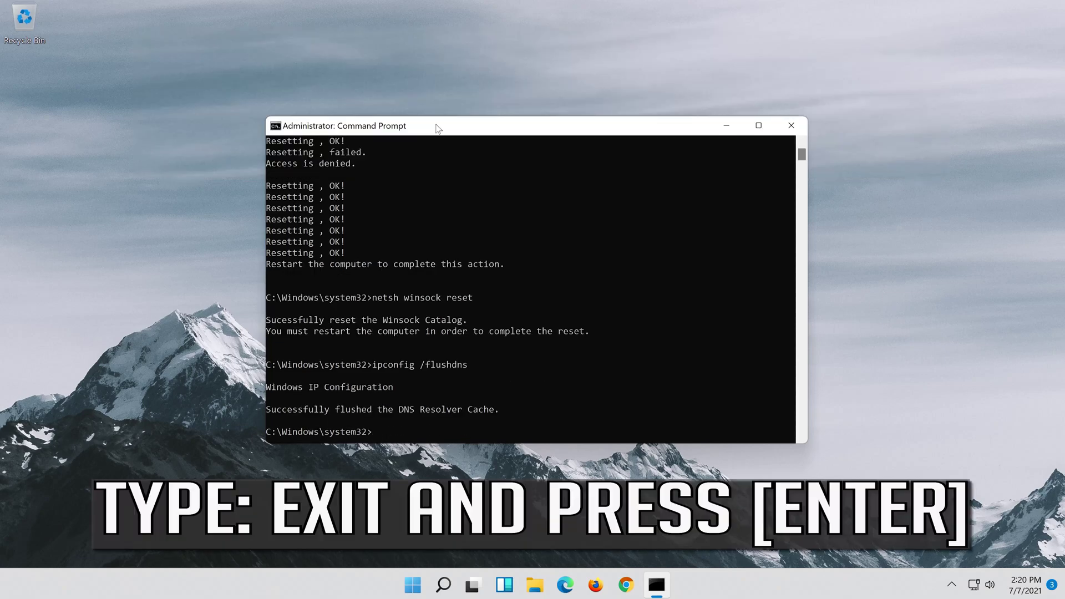
text(ex)
key(Return)
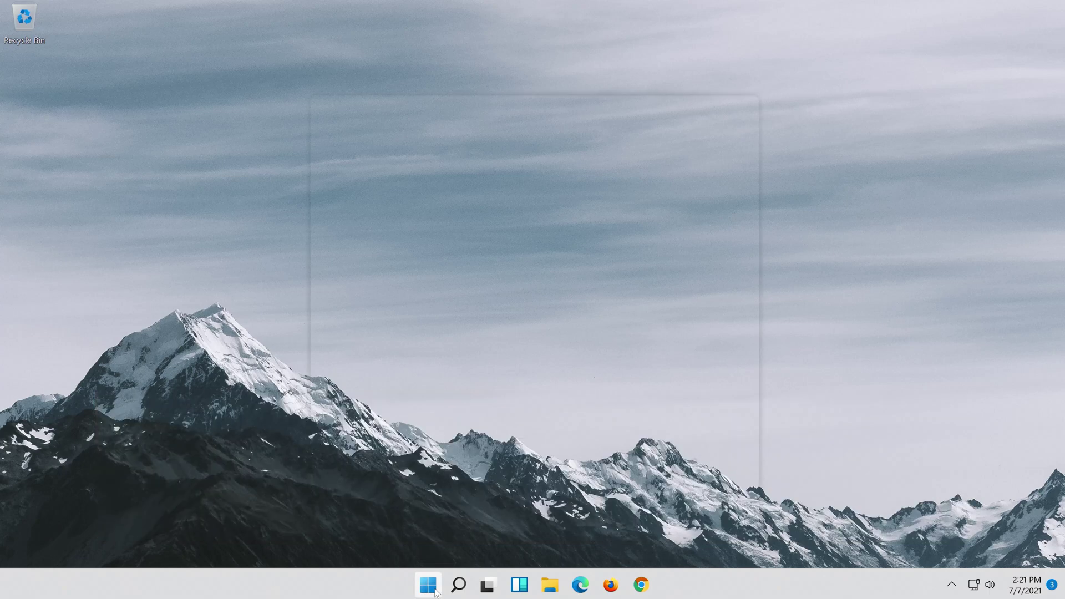
Restart the PC using Restart in the Start menu's power options.
click(426, 582)
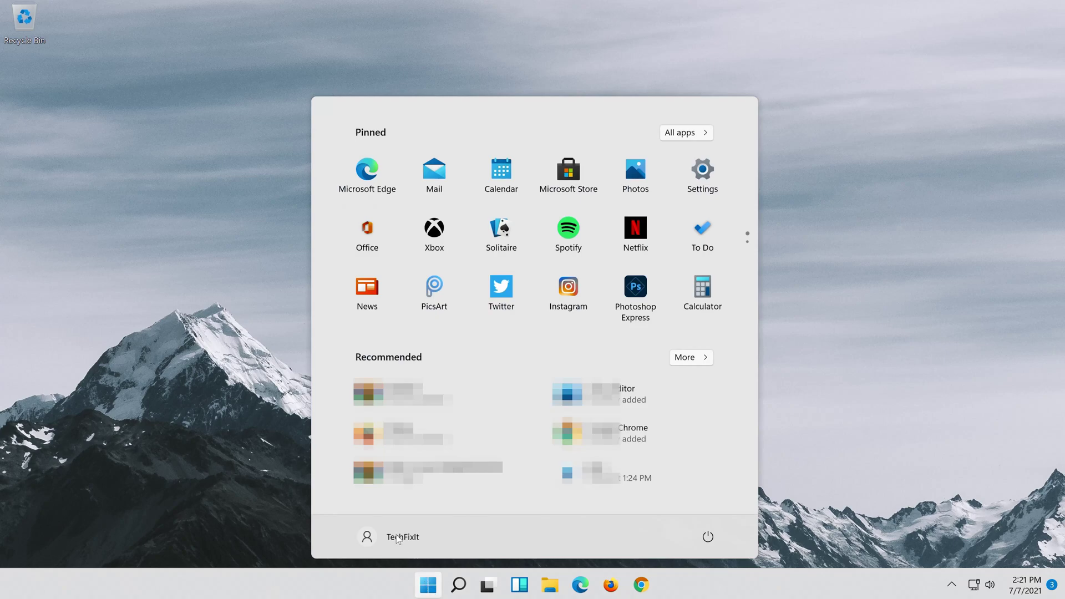
click(708, 537)
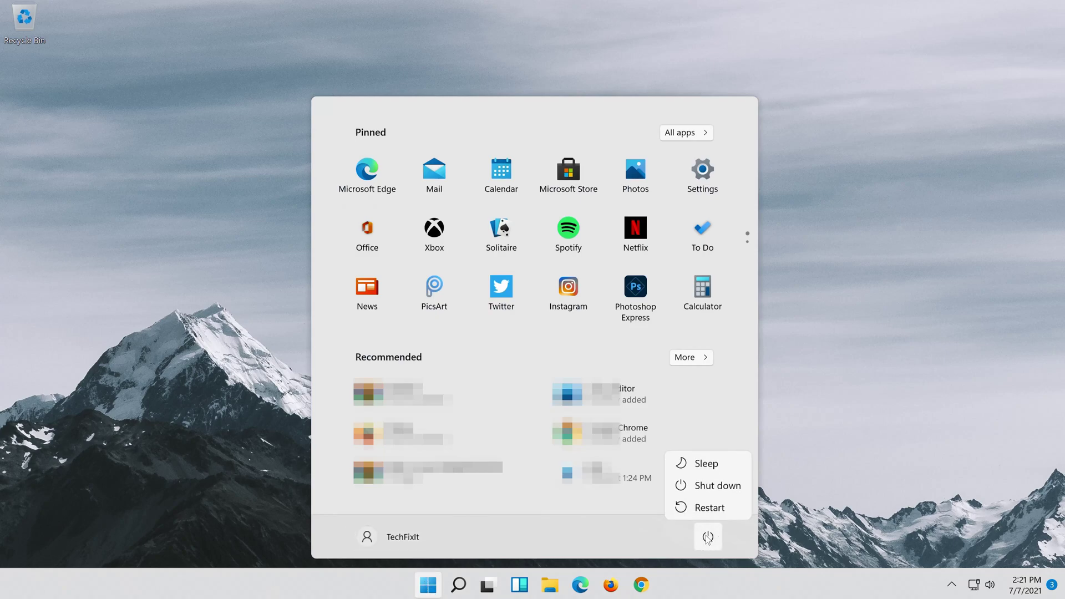
click(710, 507)
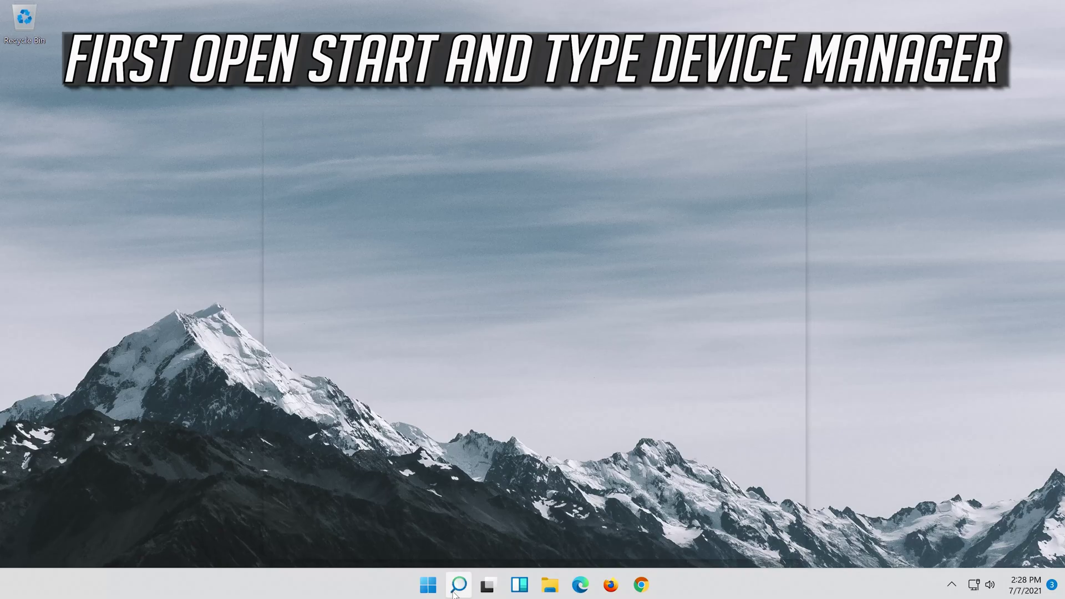
Search Windows for 'device manager' and launch Device Manager from the results.
click(454, 592)
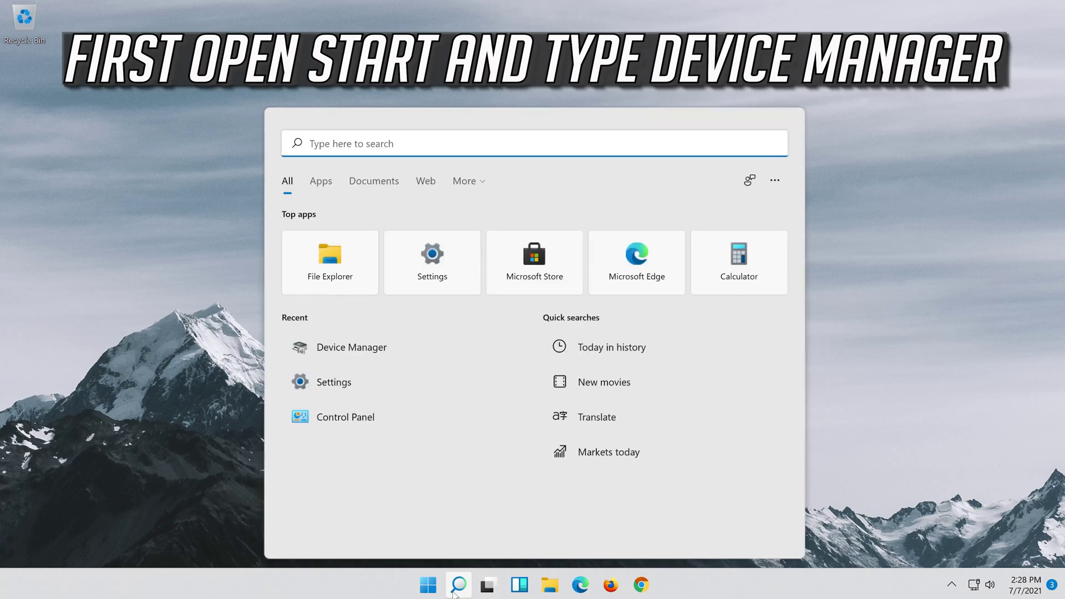
text(device )
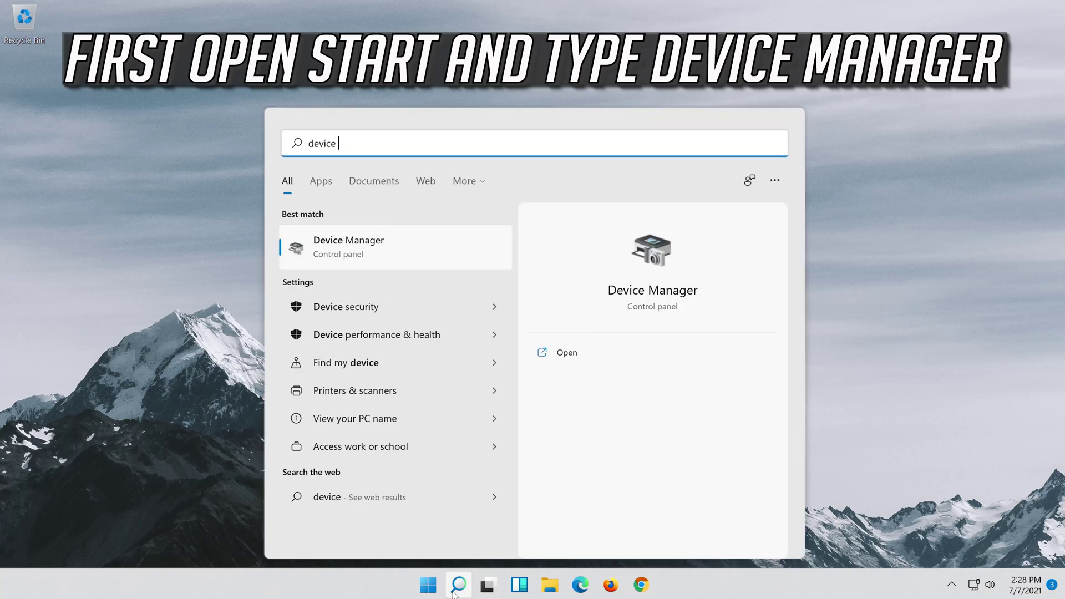
text(manager)
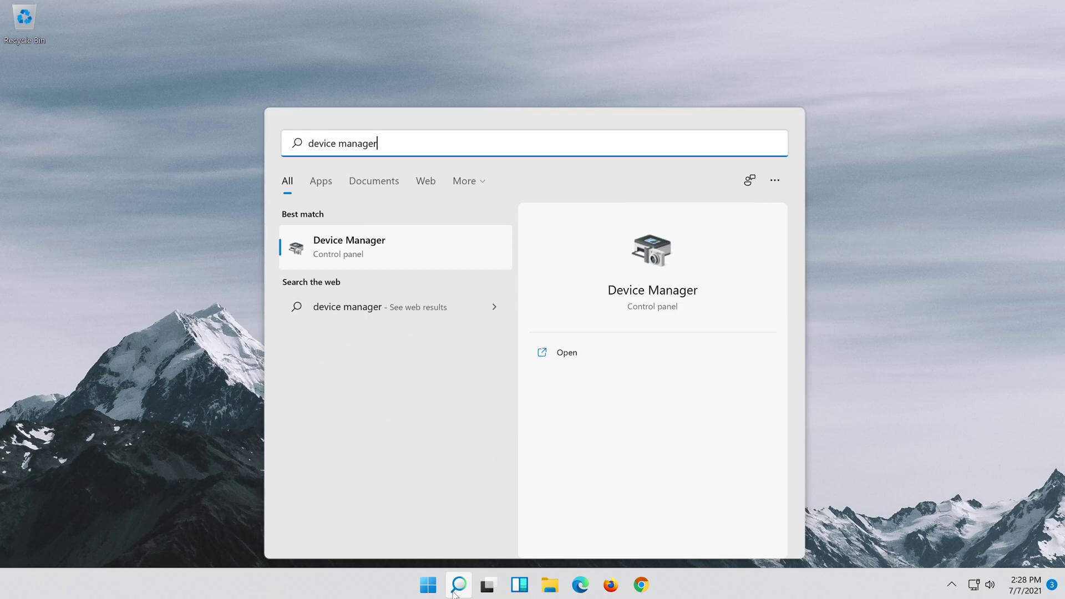
click(378, 256)
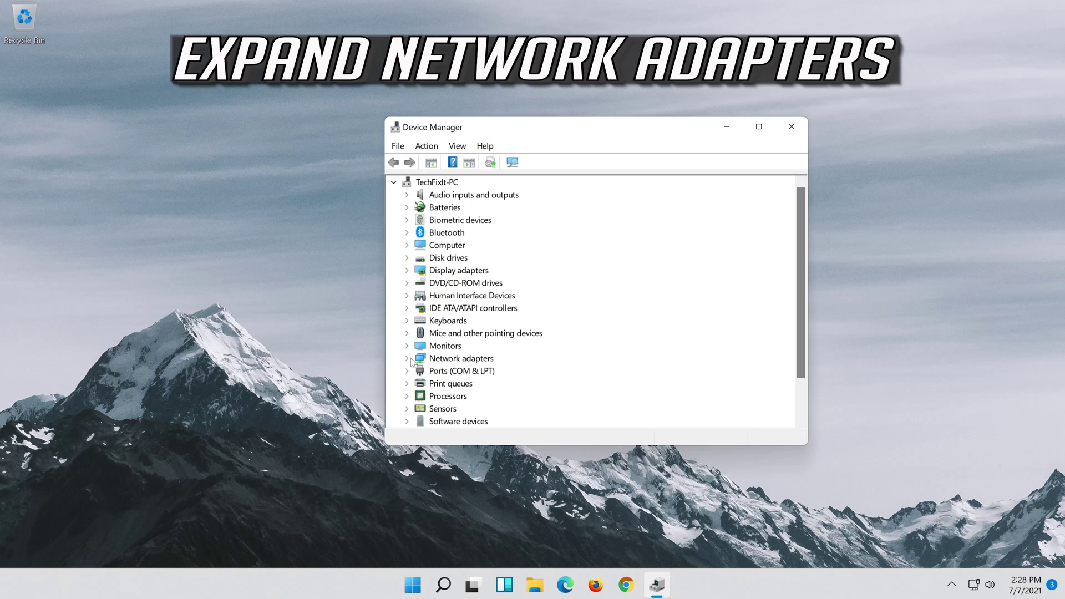
Open Properties for the Intel(R) 82574L Gigabit Network Connection under Network adapters.
click(408, 359)
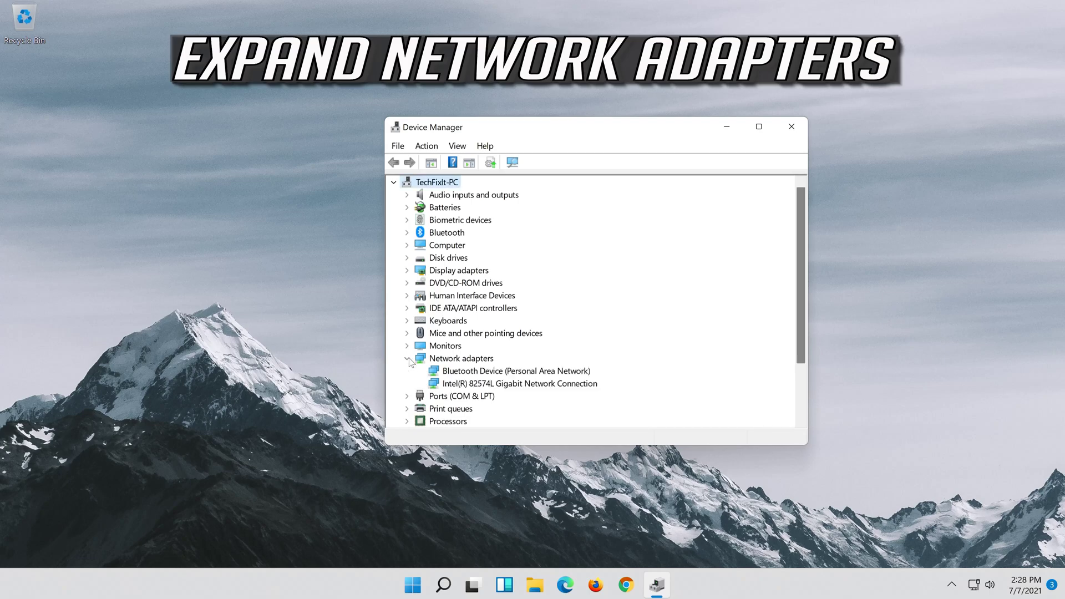
click(473, 386)
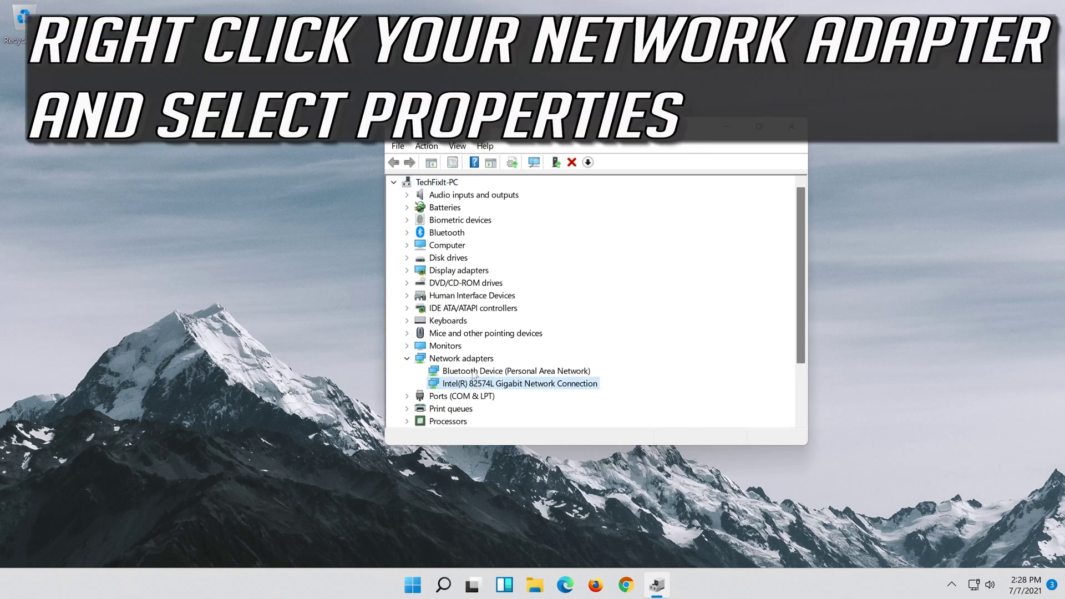
right_click(522, 387)
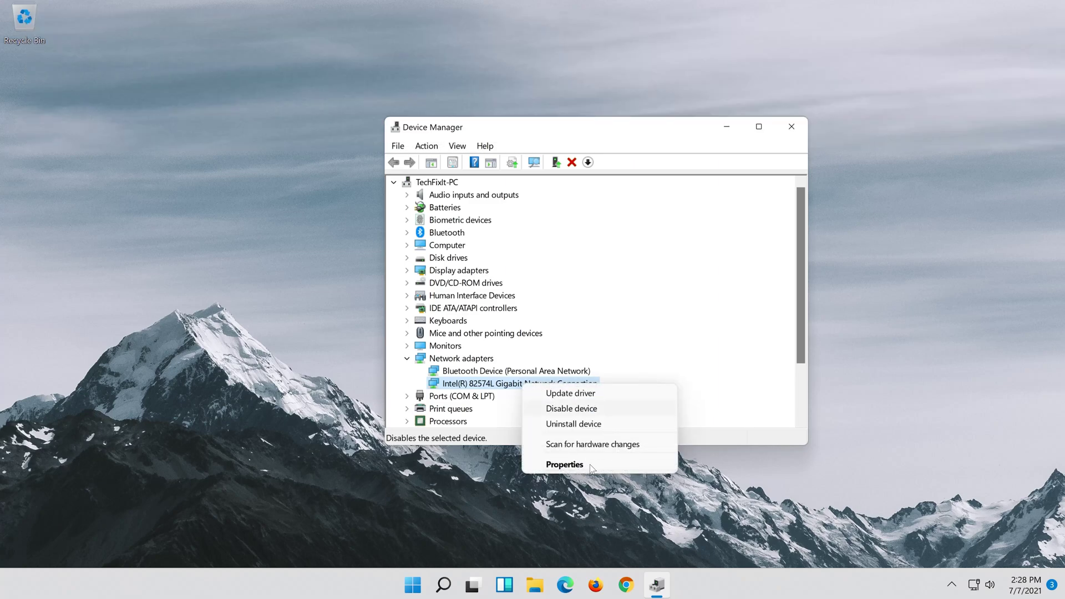
click(592, 468)
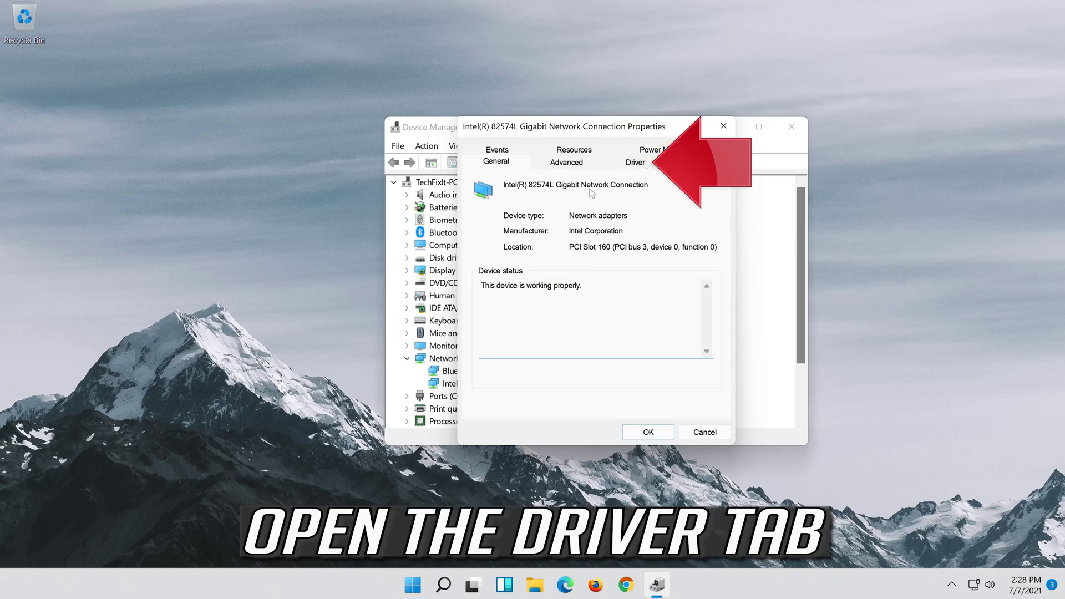
Uninstall the Intel 82574L adapter from its Driver tab and confirm the removal.
click(636, 162)
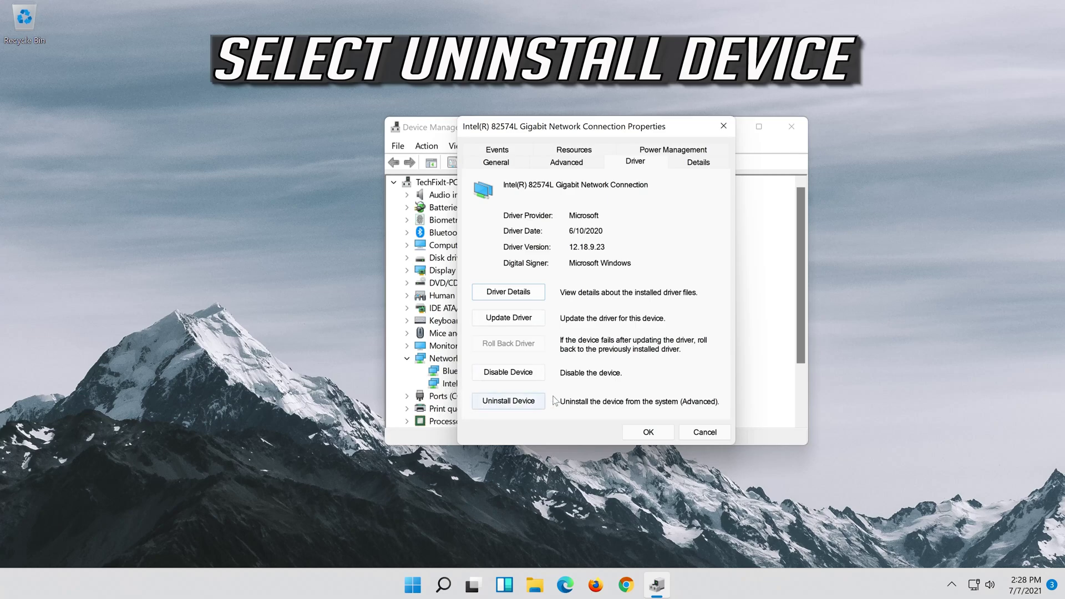
click(517, 404)
click(517, 404)
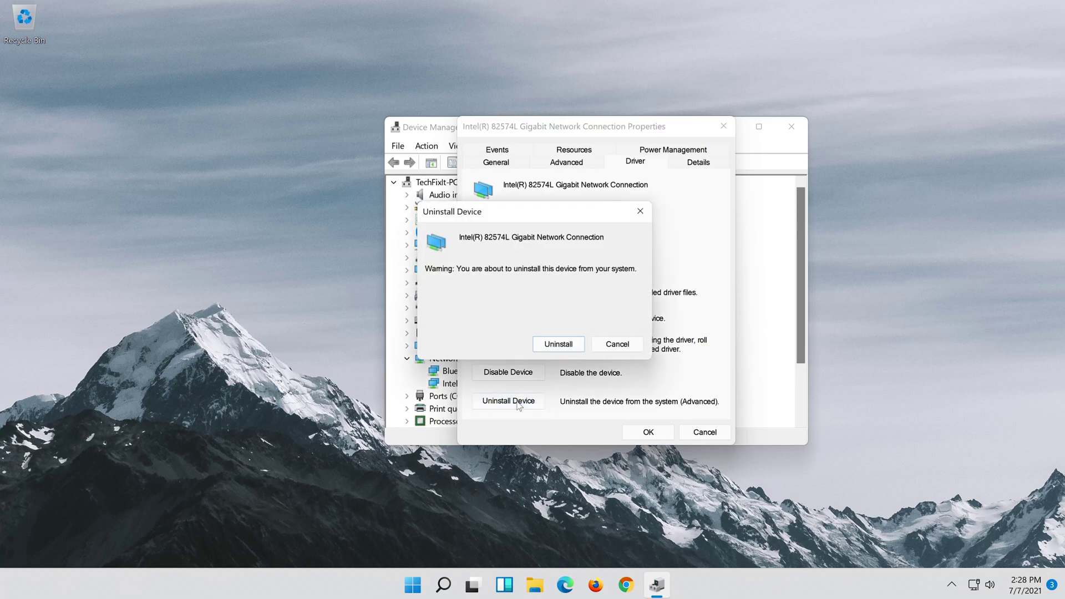
click(568, 350)
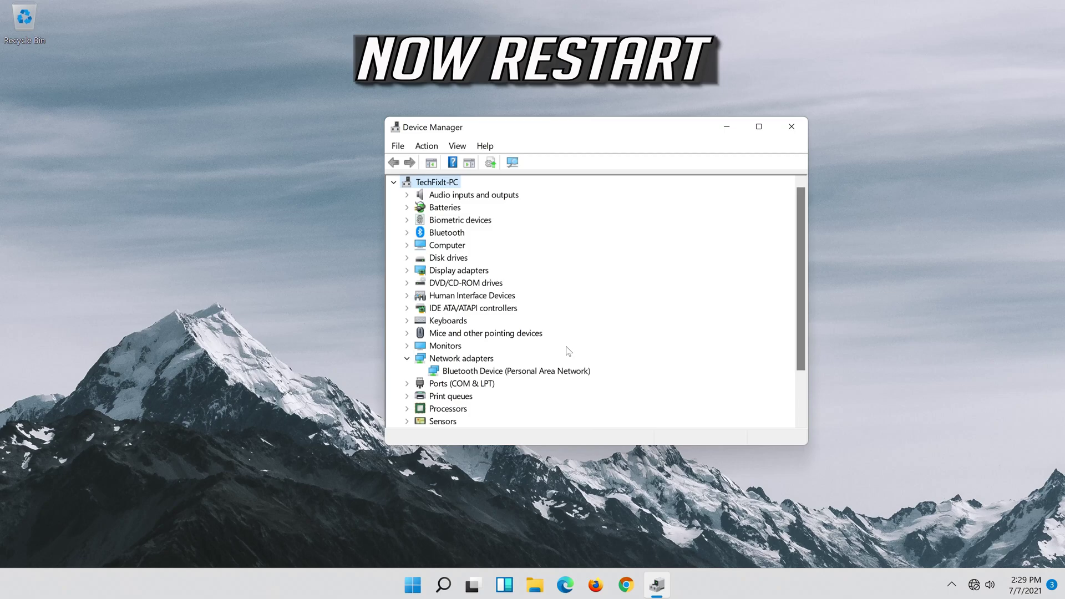
Close Device Manager and restart Windows from the Start menu's power options.
click(792, 127)
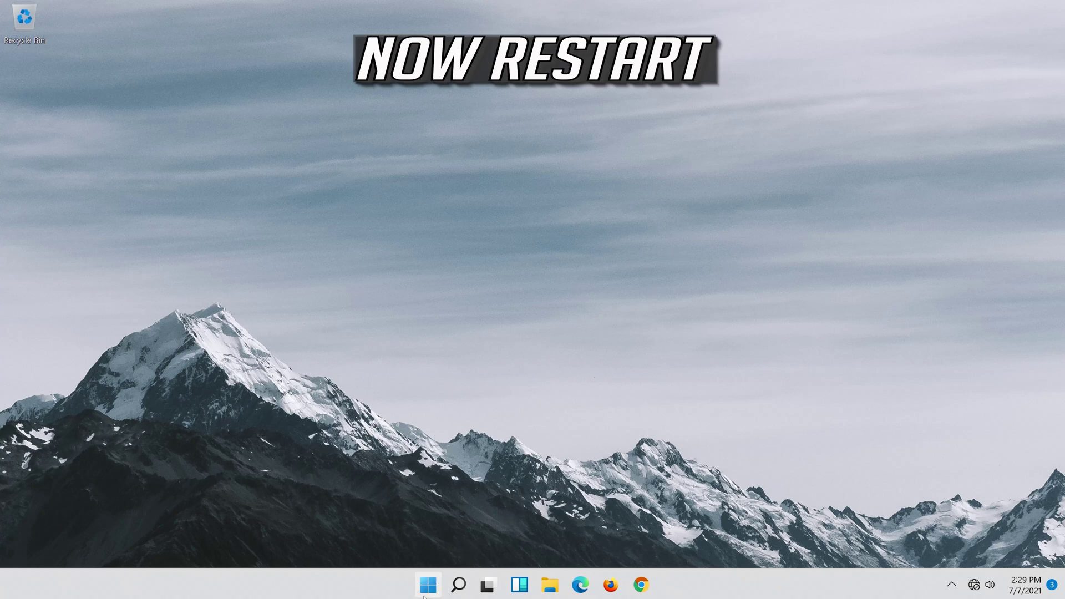
click(433, 583)
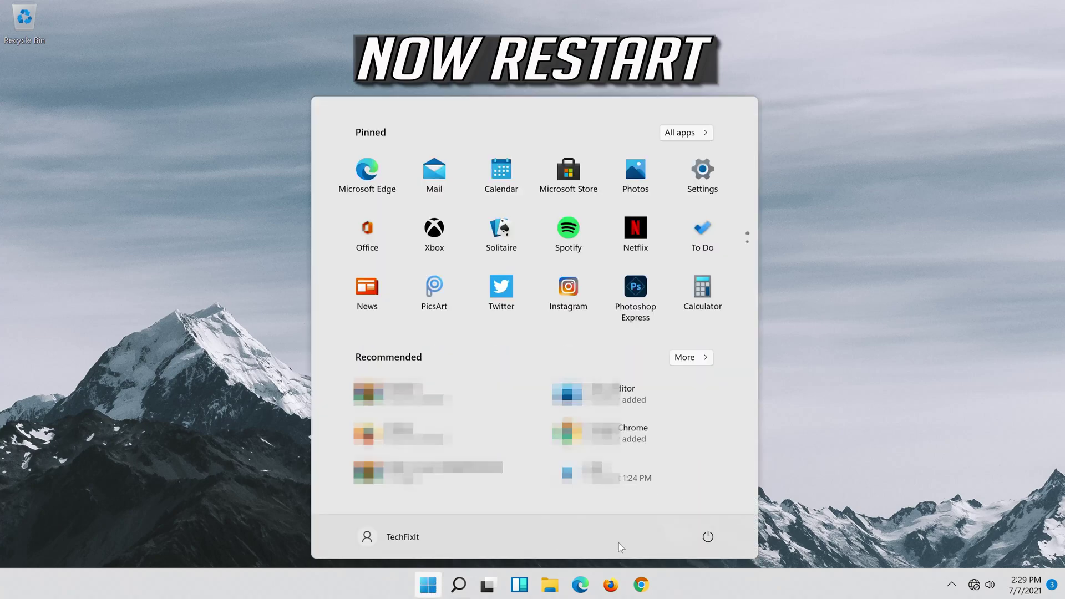
click(709, 537)
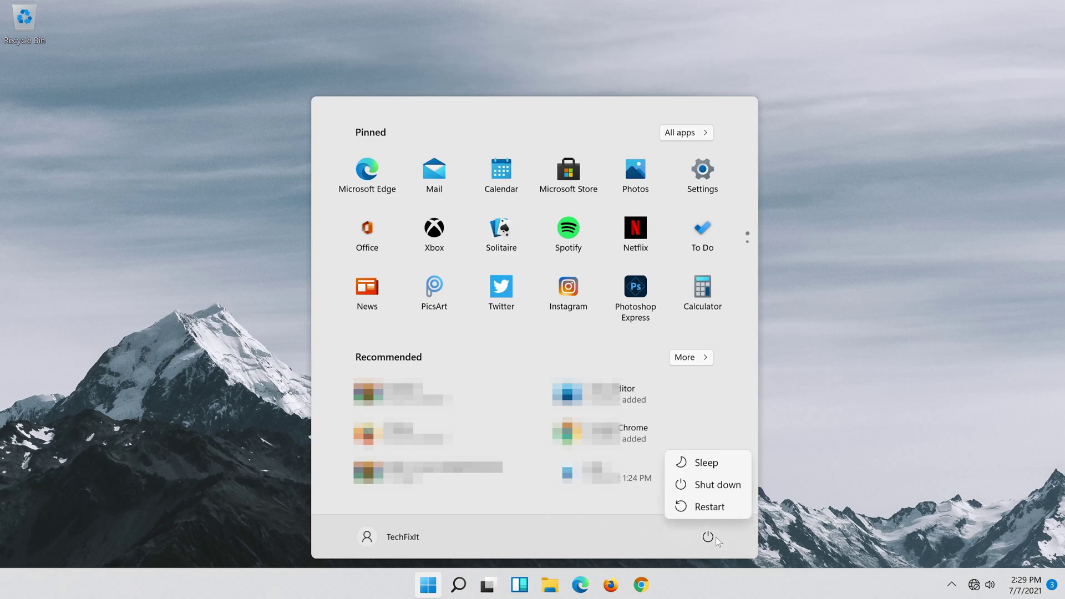
click(714, 507)
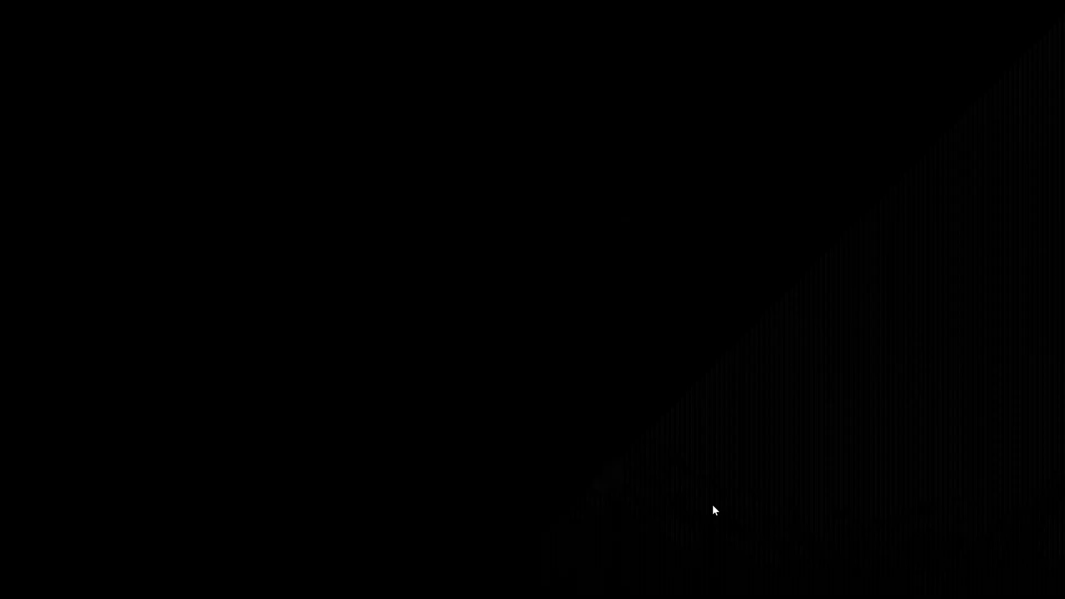